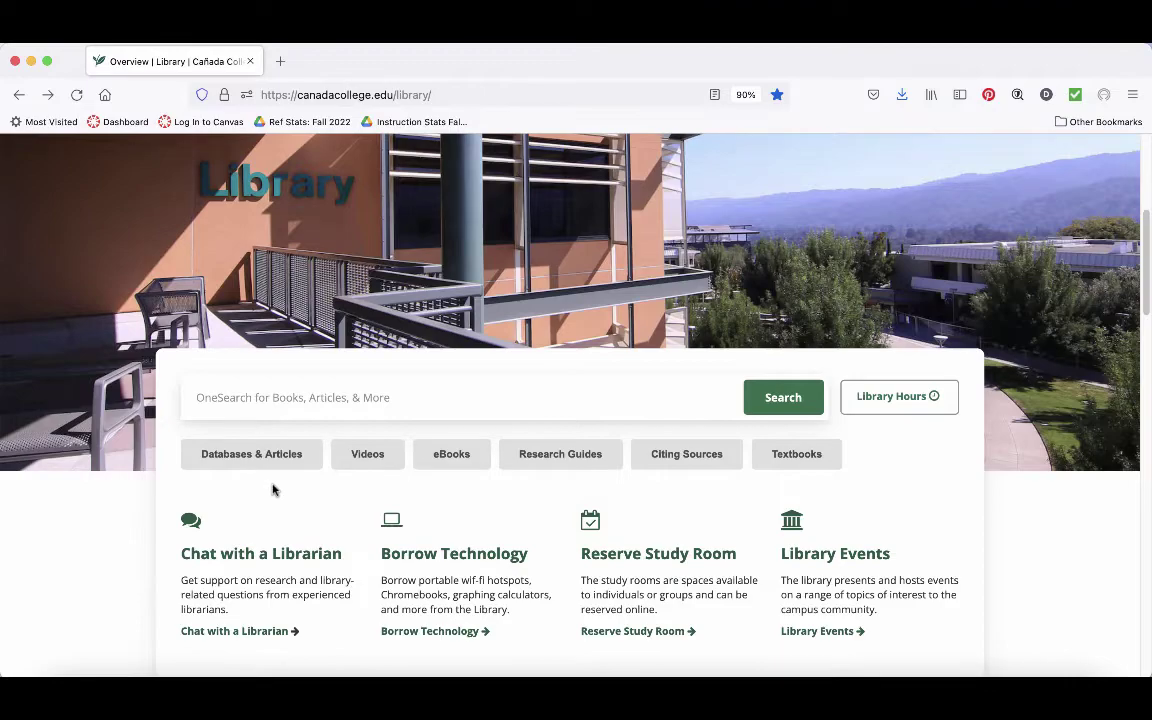
Open Academic Search Complete from Databases & Articles and sign in through OneLogin with the saved username.
left_click(248, 447)
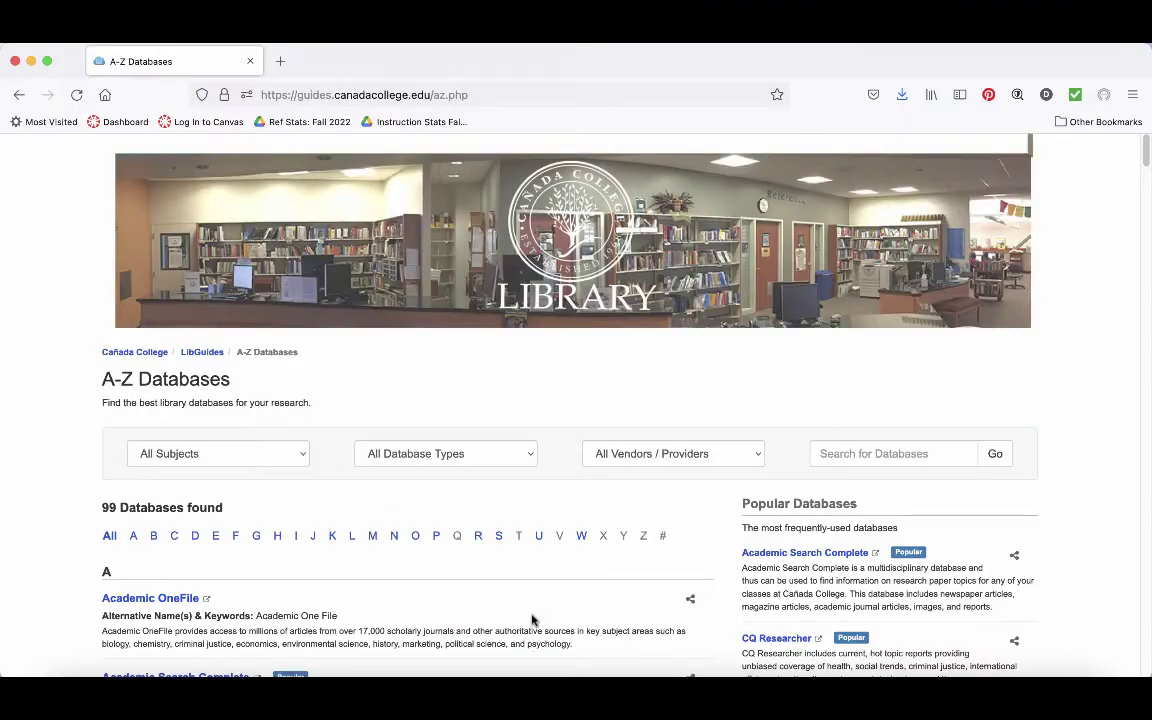
scroll(532, 620, "down", 5)
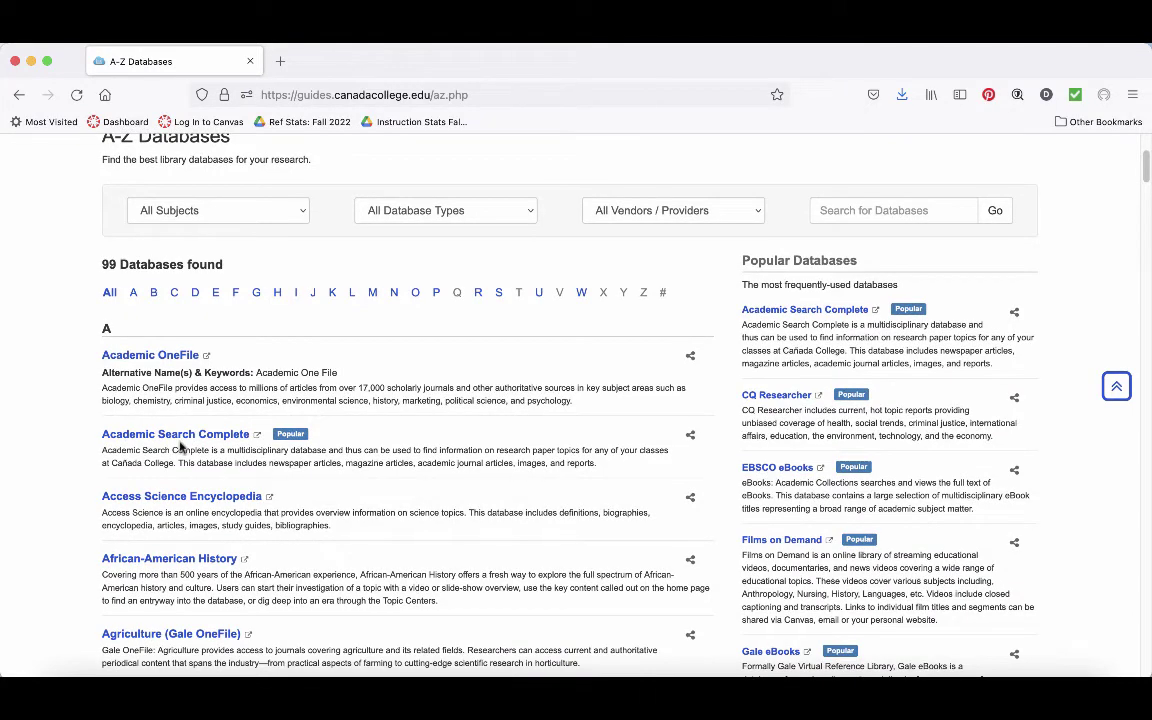
left_click(181, 440)
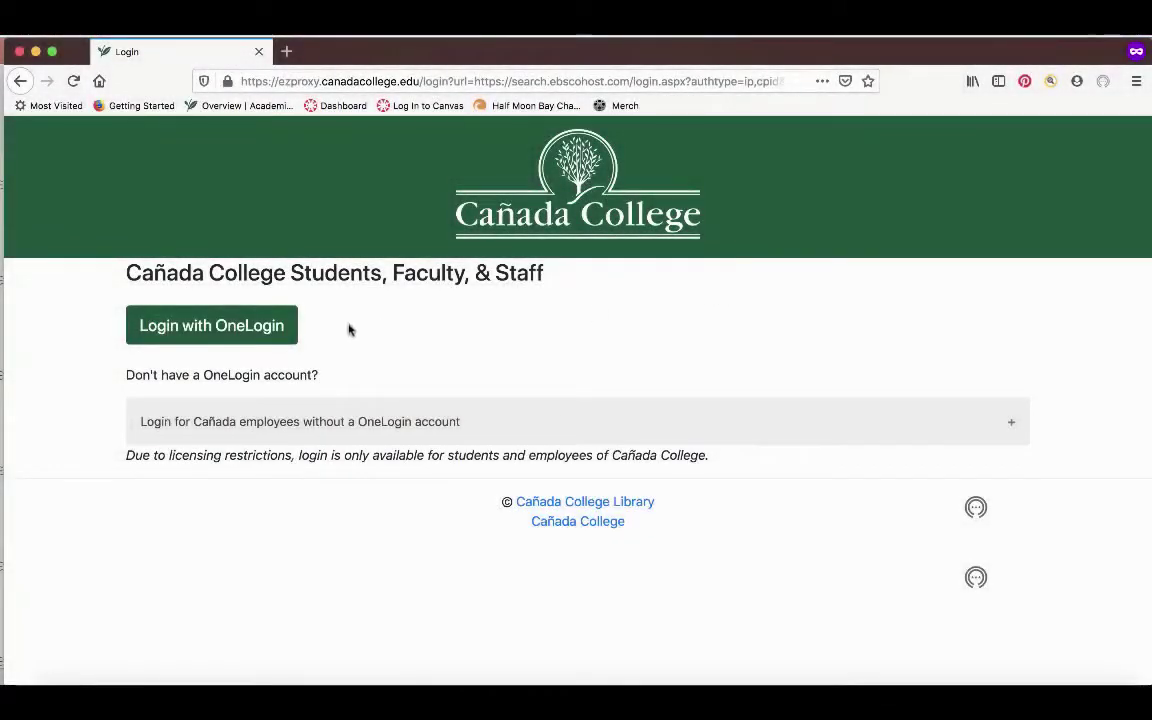
left_click(279, 330)
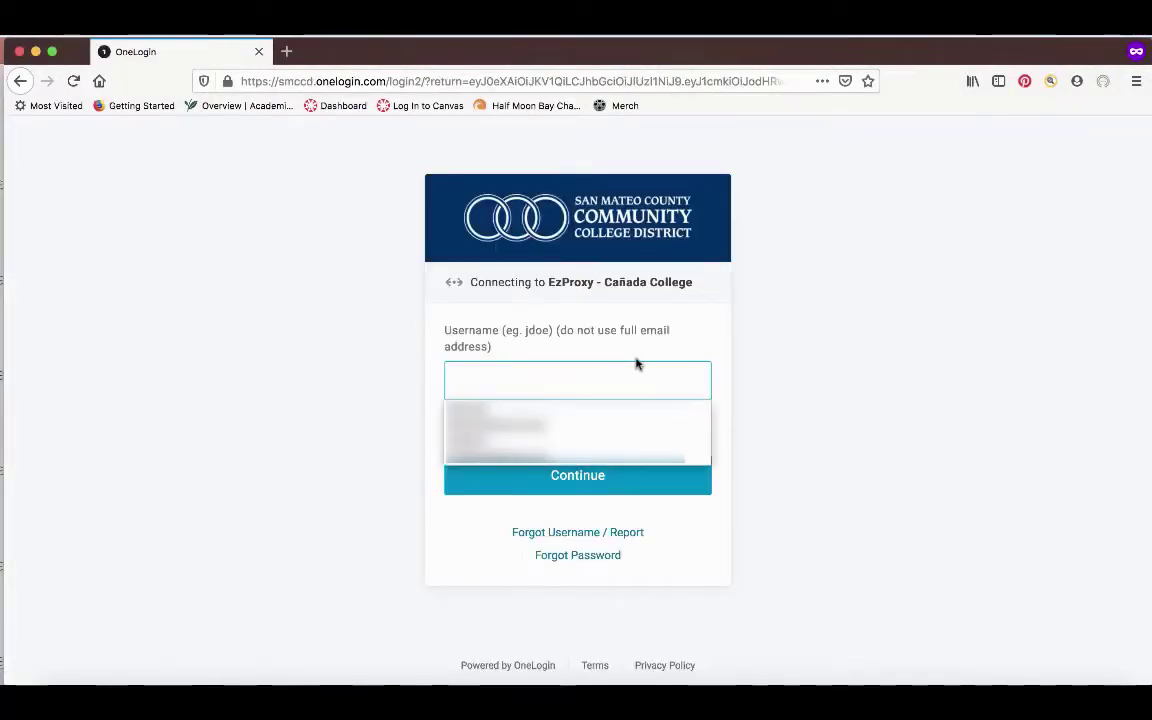
left_click(623, 410)
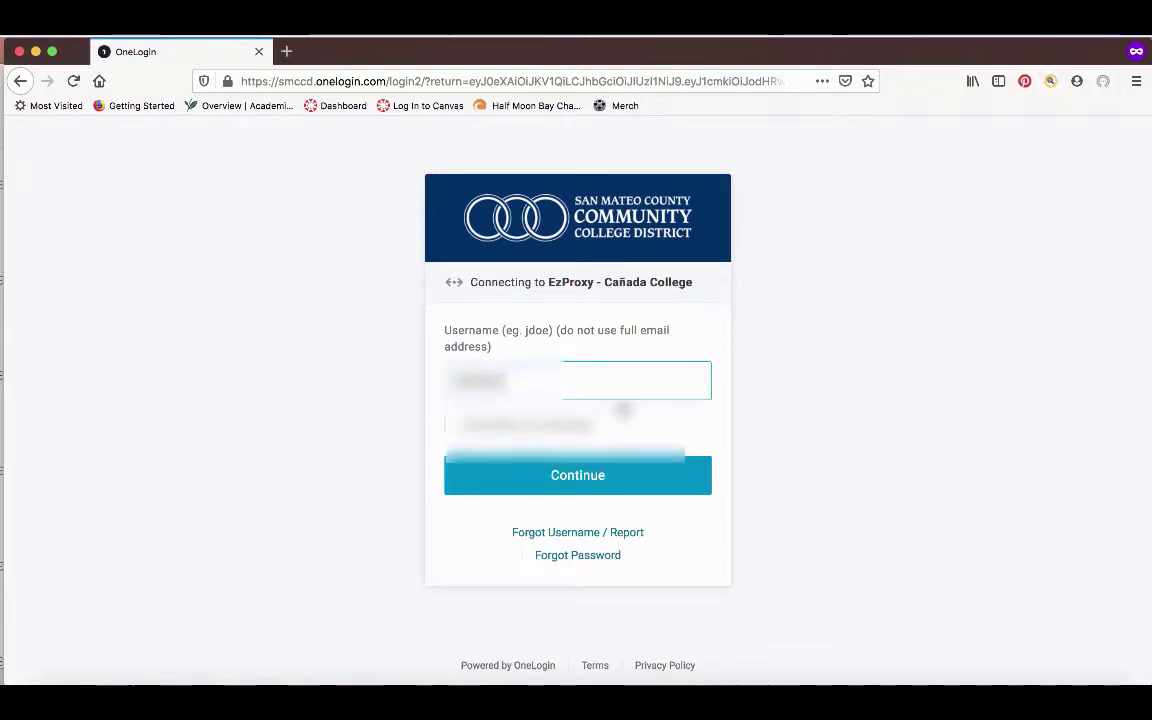
left_click(622, 472)
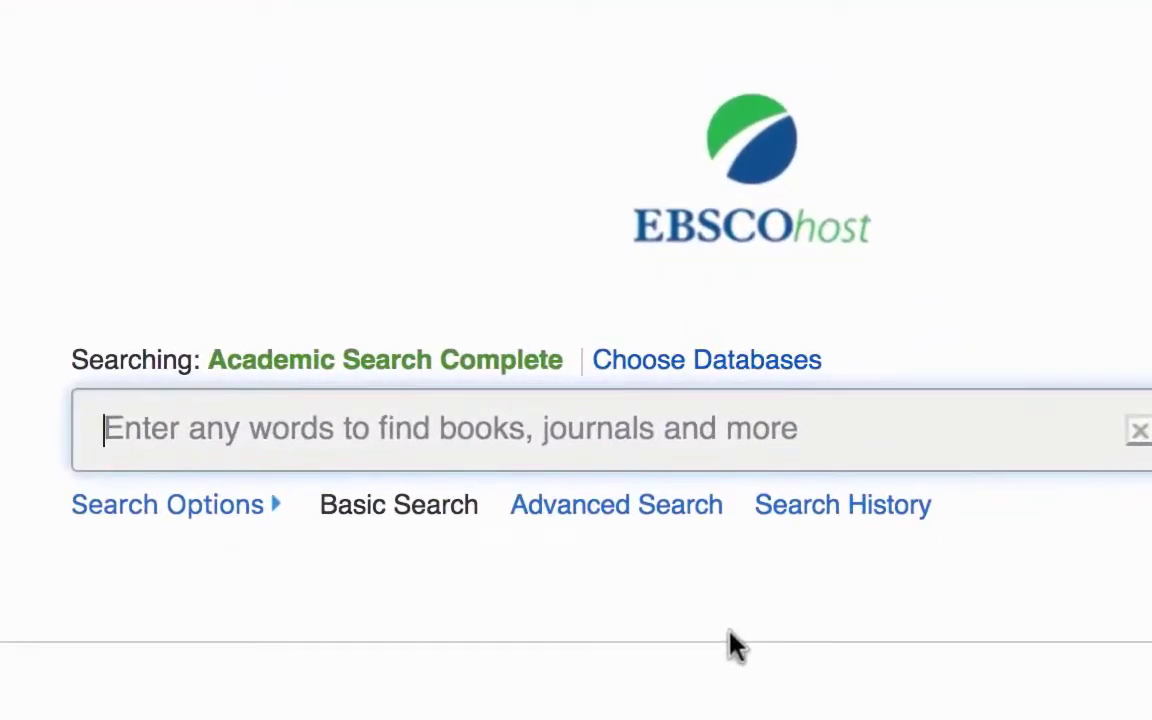
Run an Advanced Search with bullying in the first box and teenagers in the second.
left_click(679, 523)
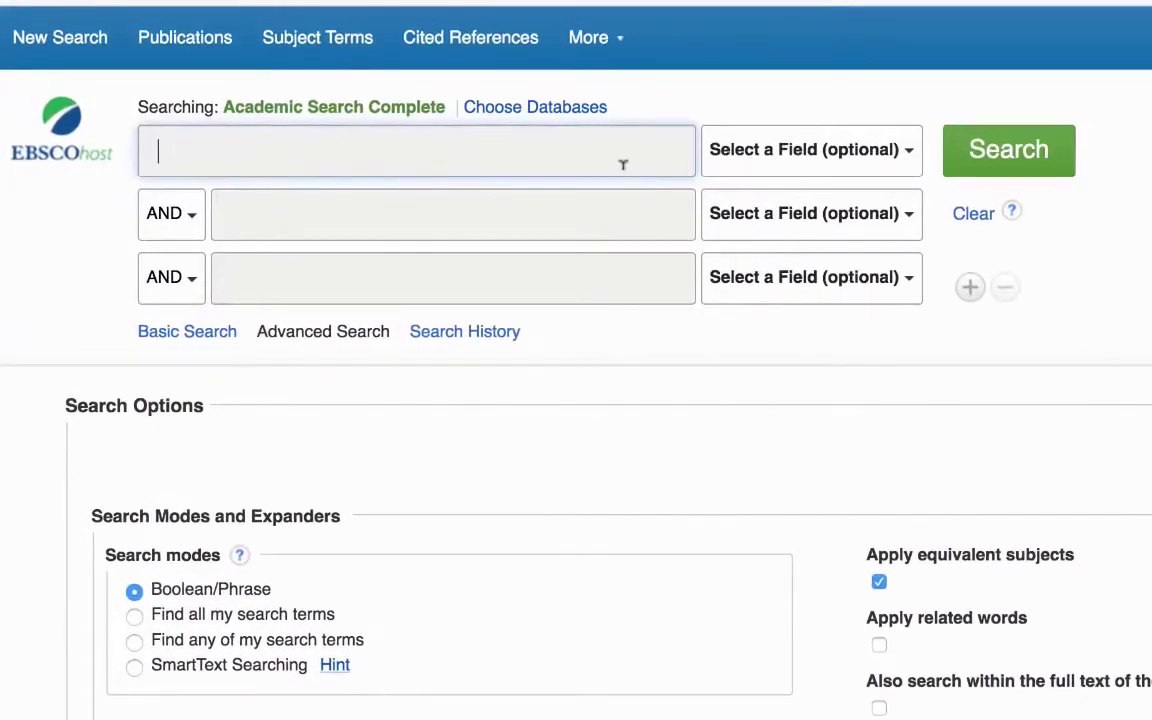
type("bullying")
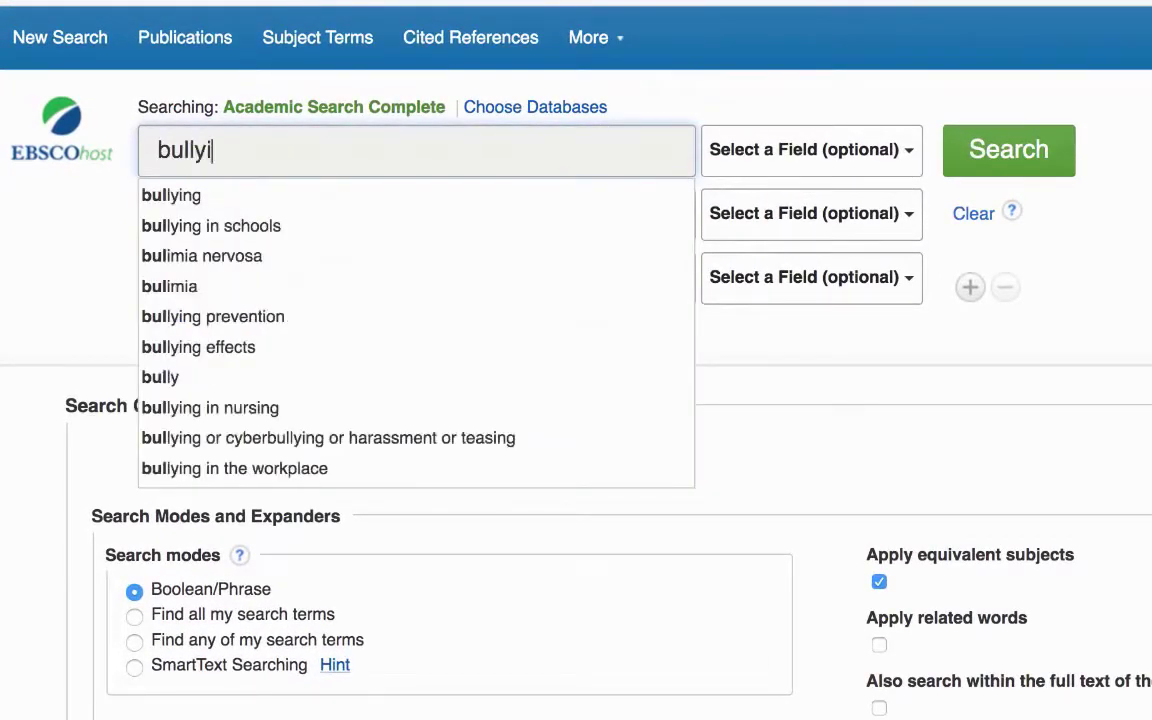
left_click(1090, 343)
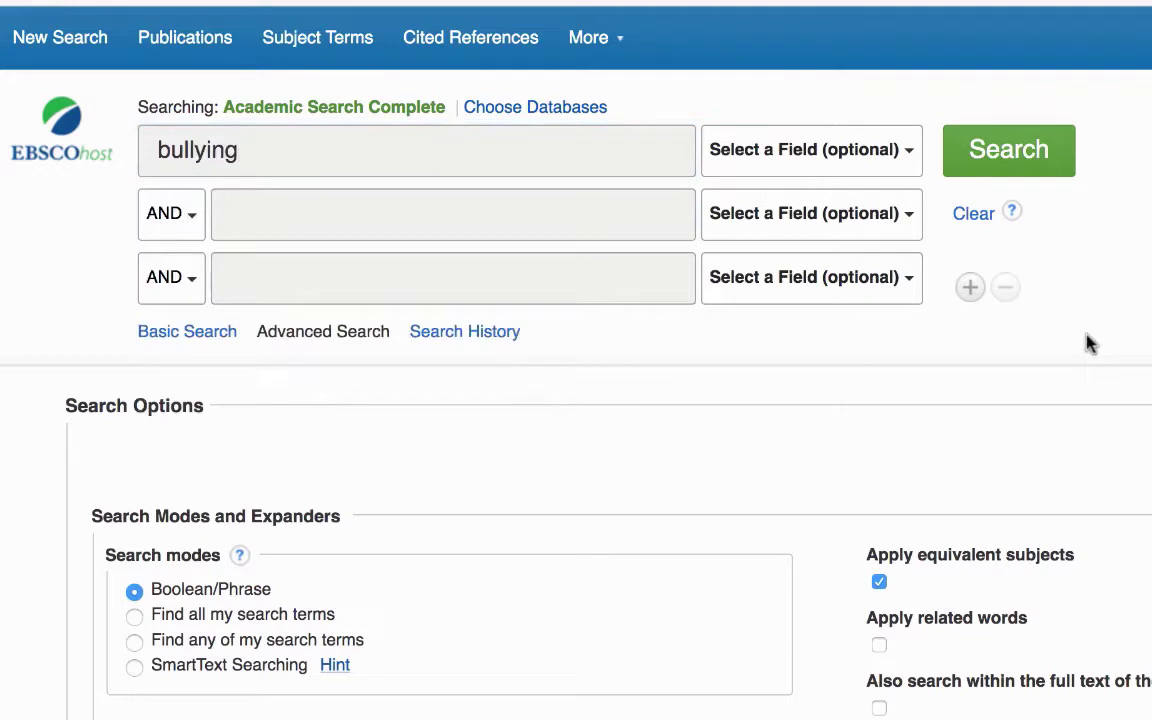
left_click(462, 196)
type("te")
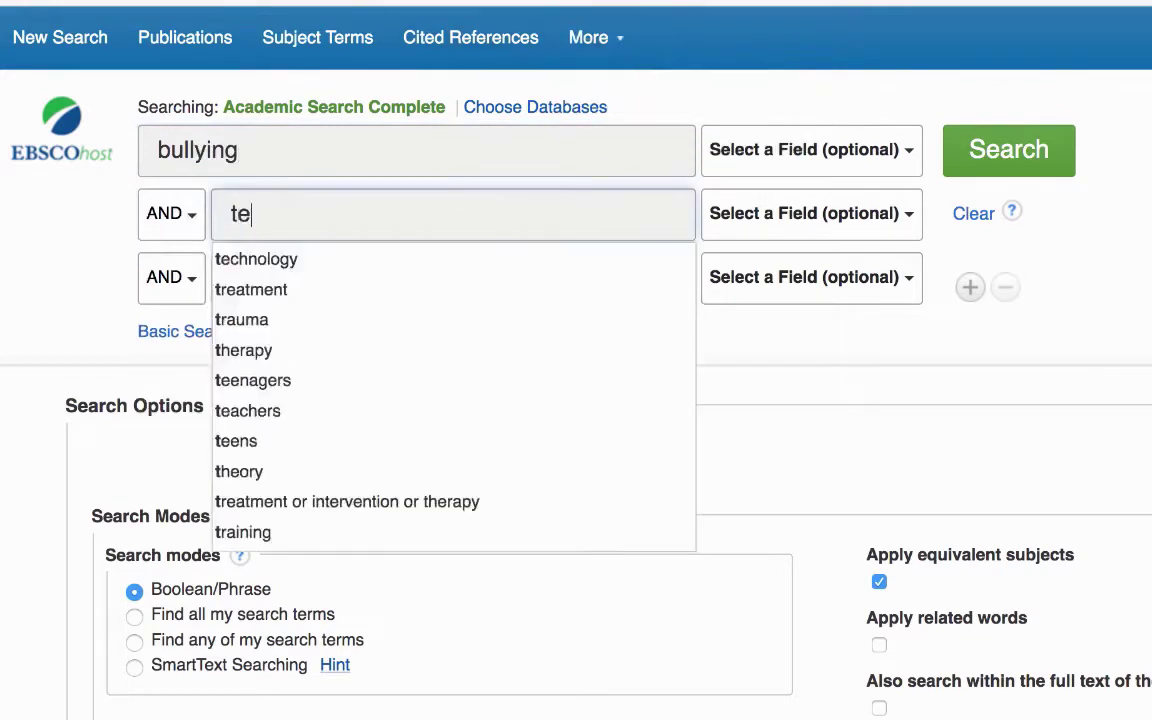
type("enager")
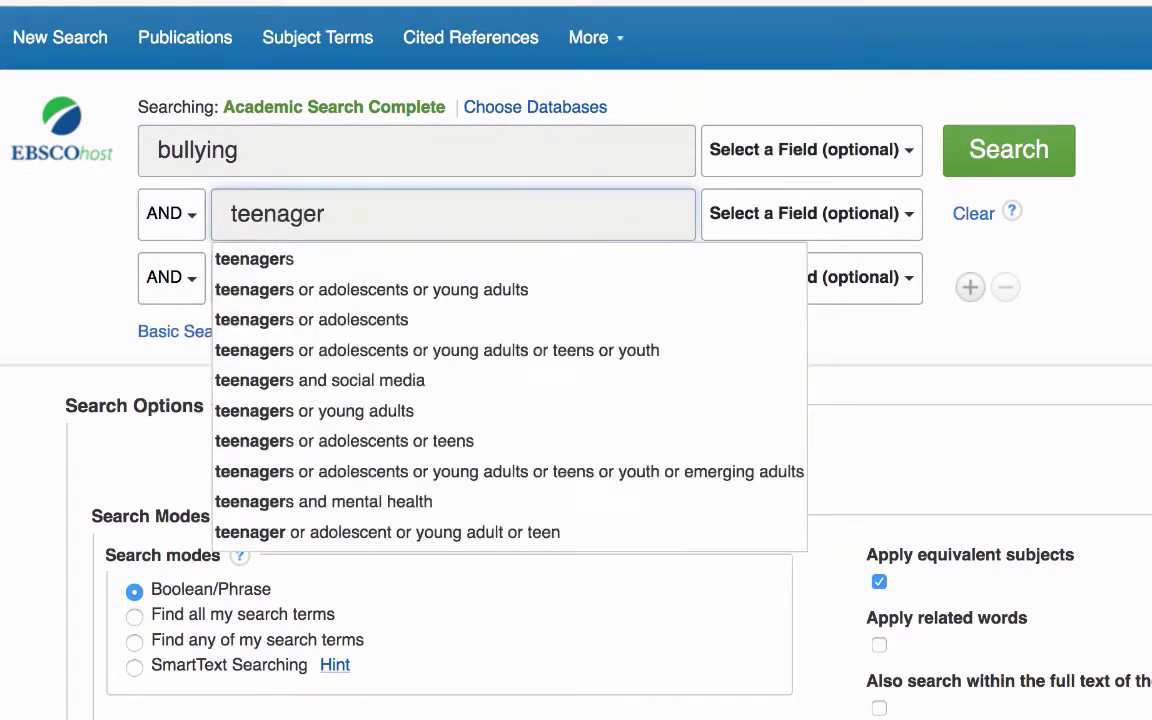
type("s")
key("Tab")
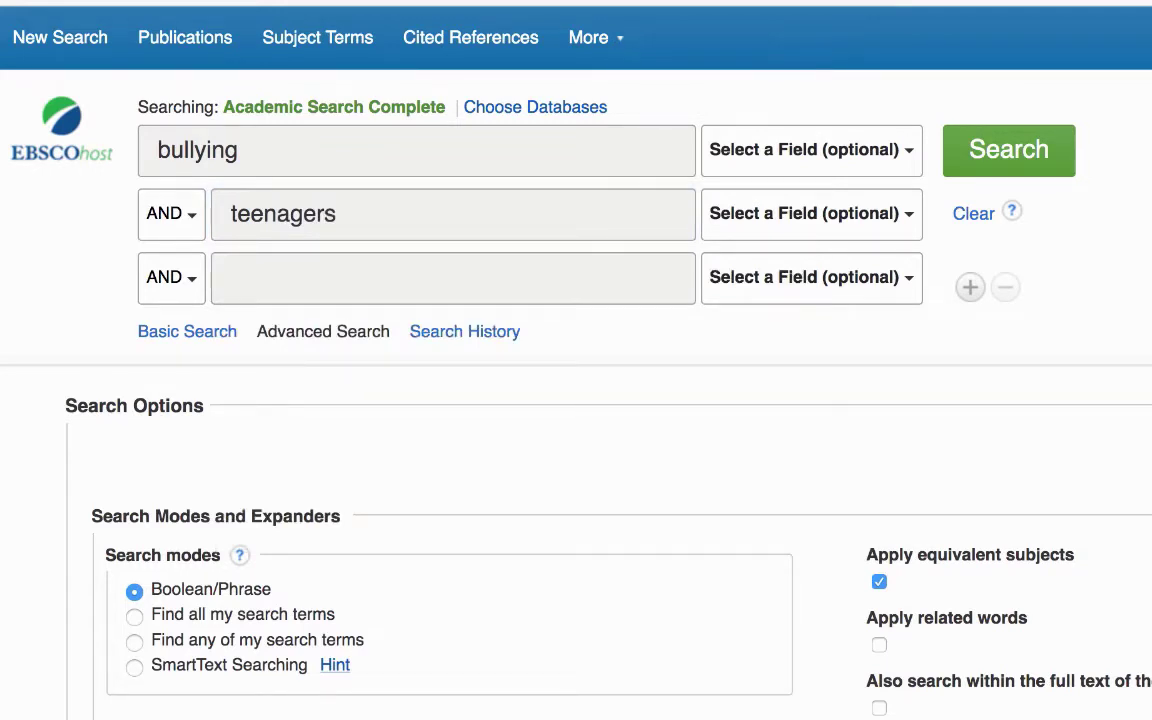
left_click(1040, 152)
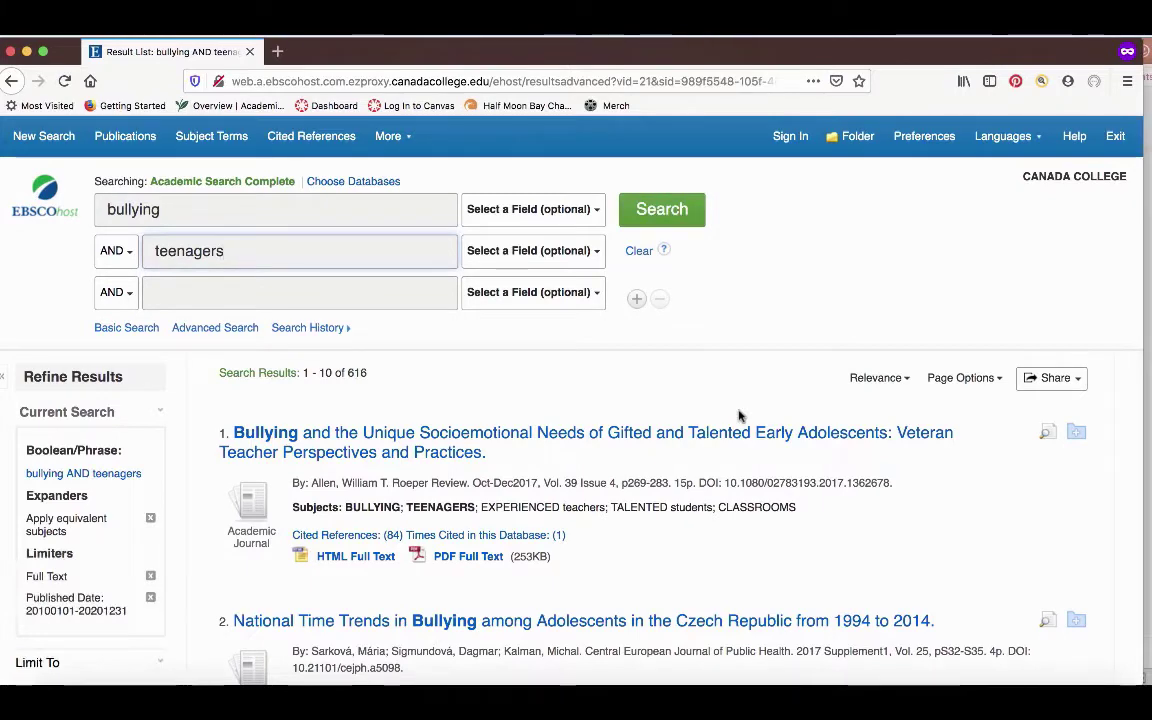
Truncate the second search term from teenagers to teen*.
key("BackSpace")
key("BackSpace")
key("BackSpace")
key("BackSpace")
key("BackSpace")
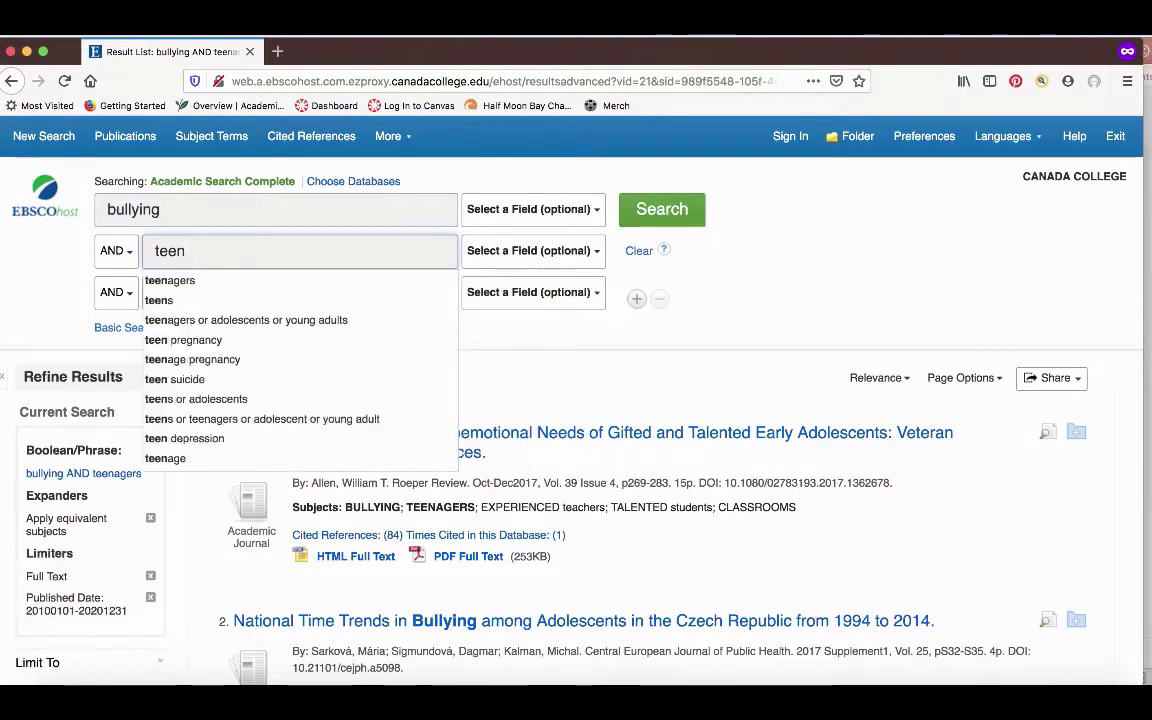
type("*")
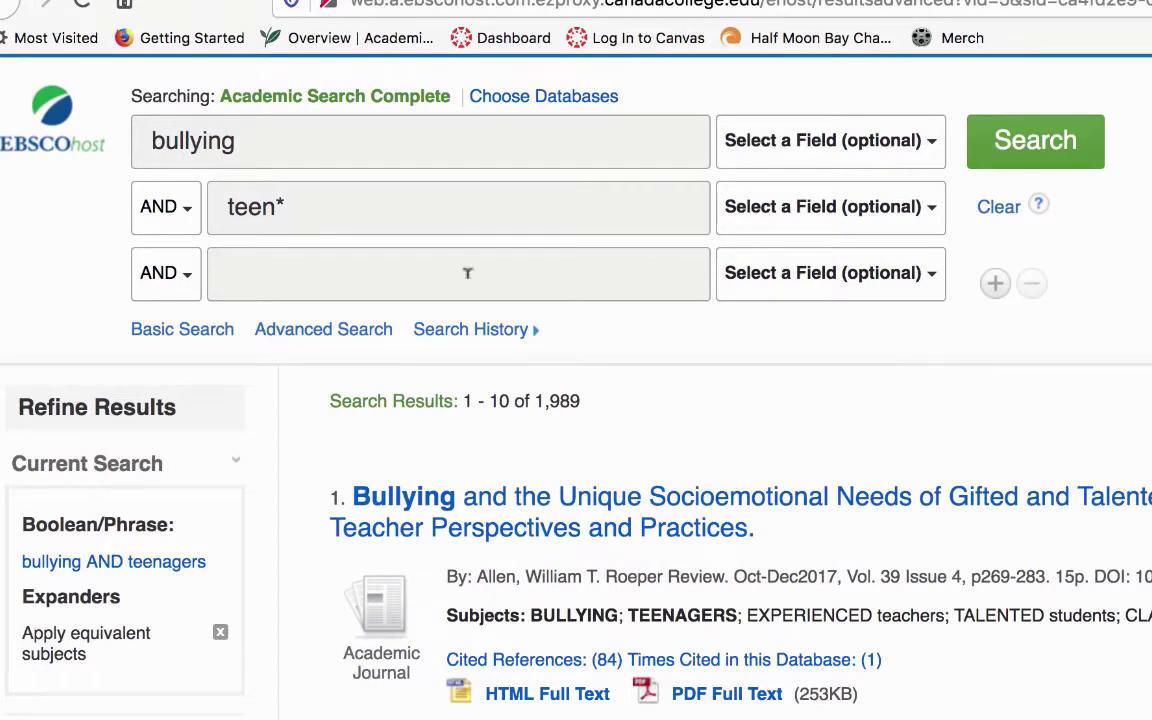
Extend the second search term to read 'teen* or adolescents'.
left_click(401, 200)
type("or")
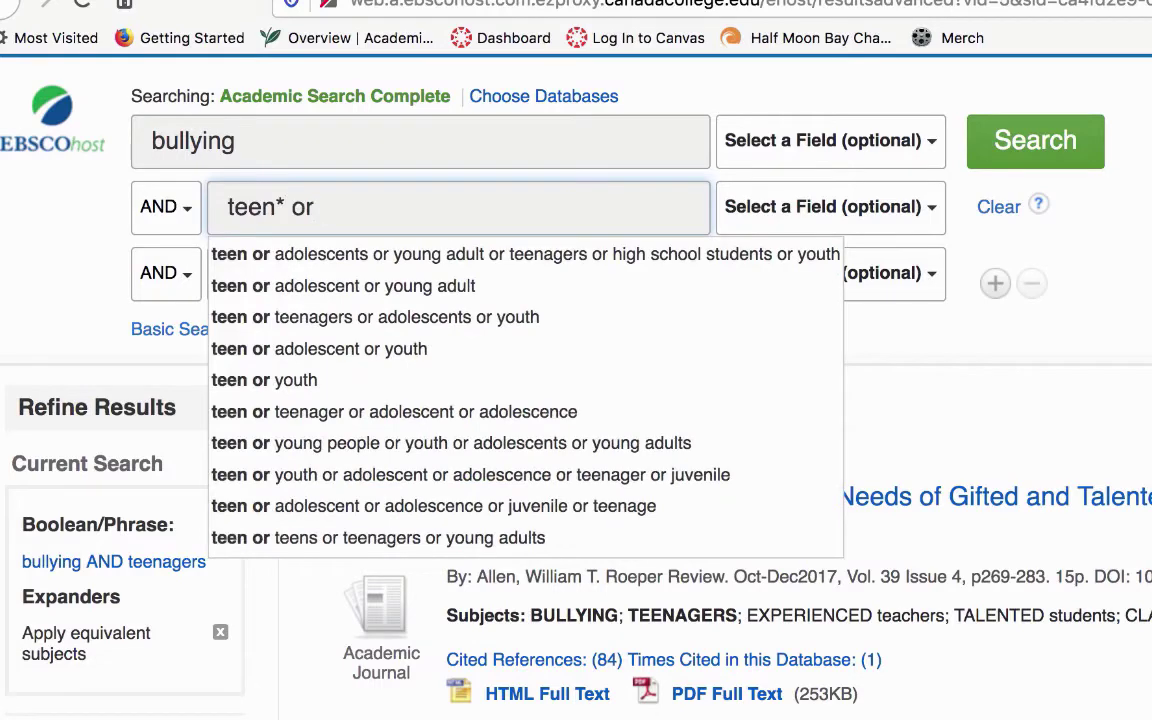
type(" adolesce")
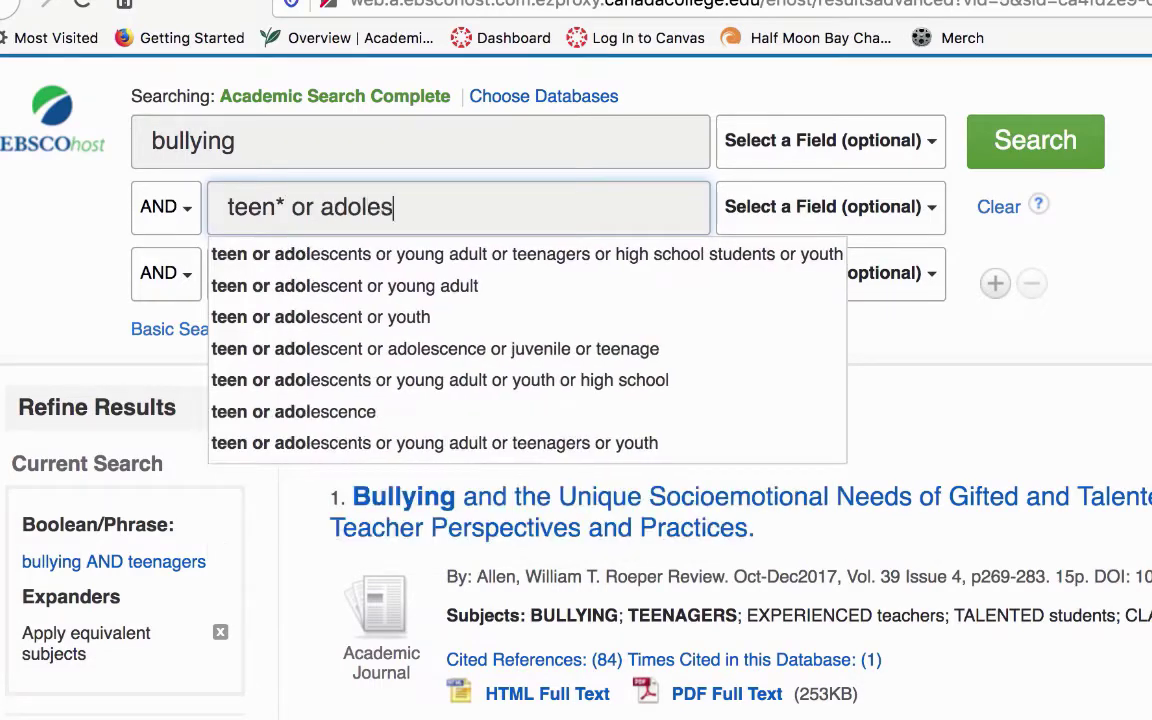
type("nts")
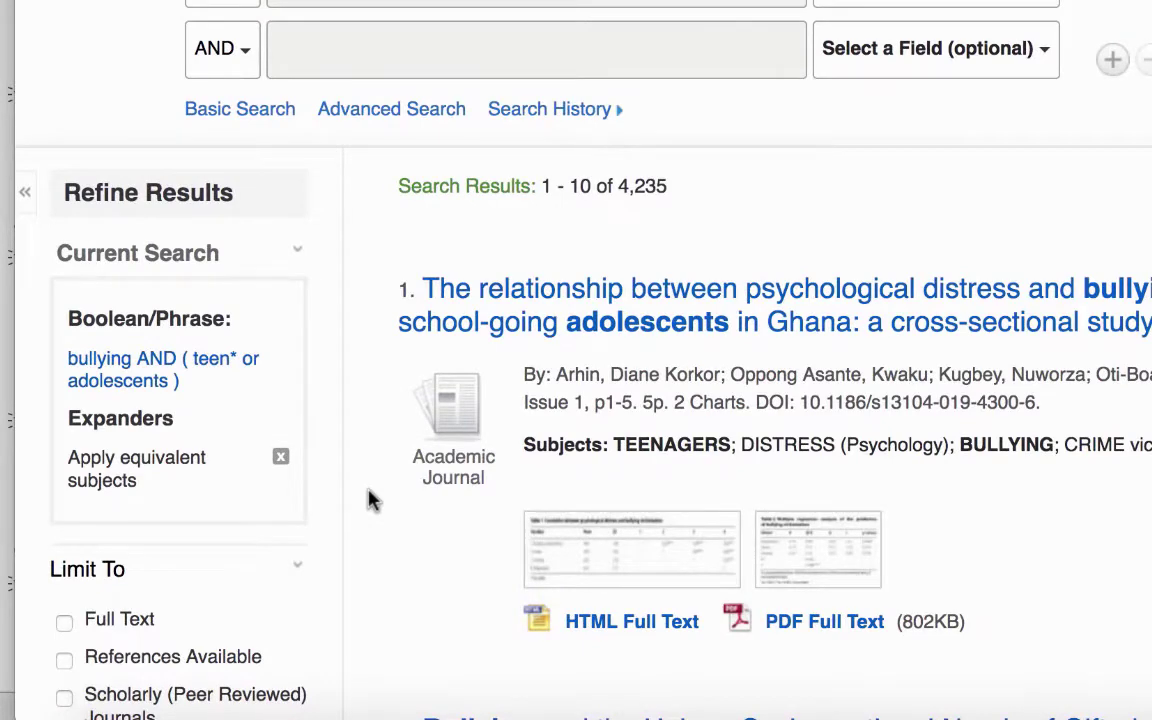
Tick the Full Text and Scholarly (Peer Reviewed) Journals limiters under Refine Results.
scroll(370, 500, "down", 5)
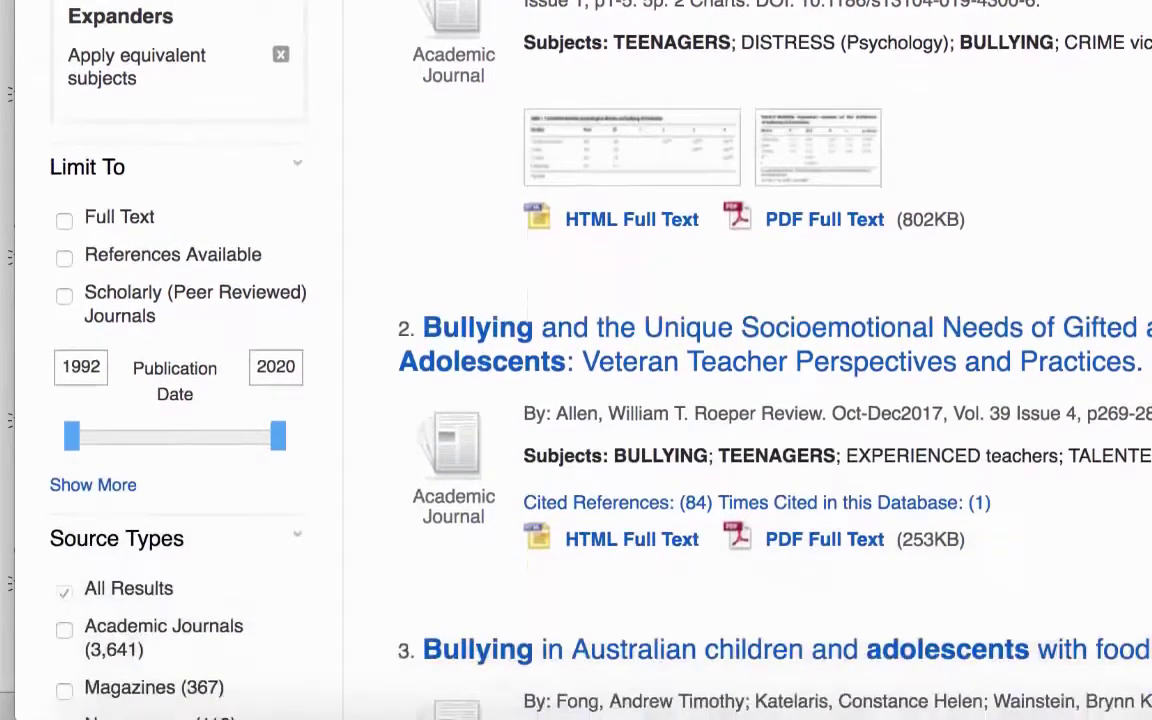
scroll(352, 399, "down", 1)
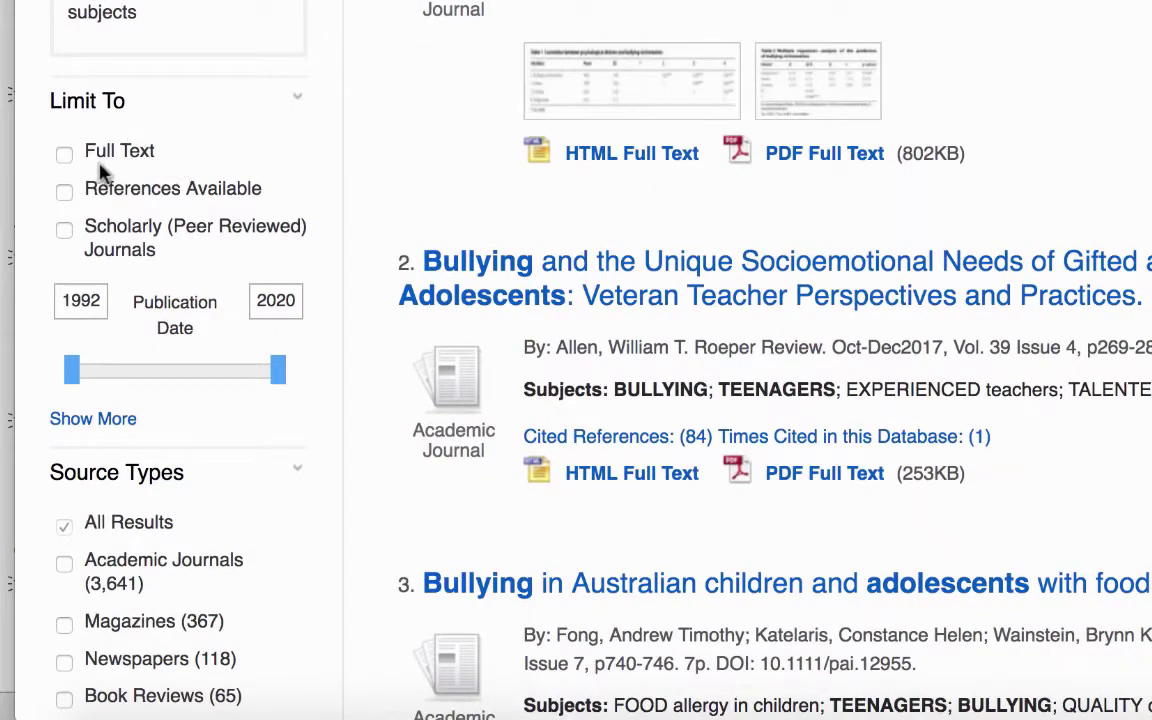
left_click(64, 156)
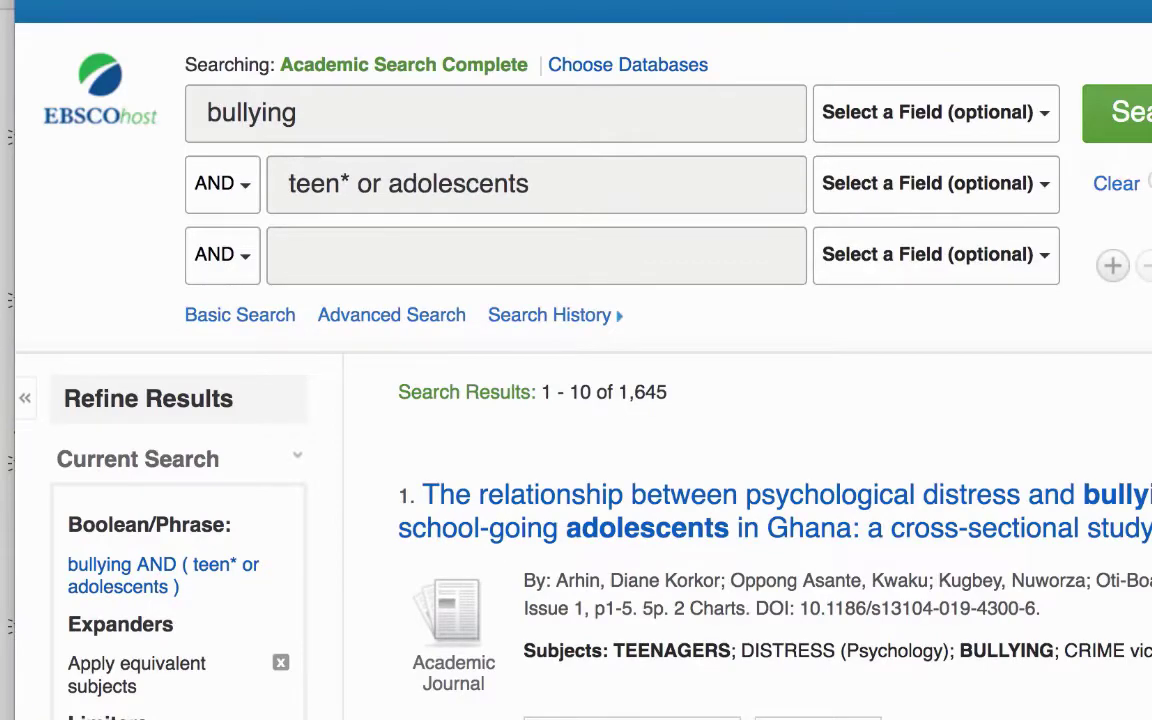
scroll(576, 360, "down", 5)
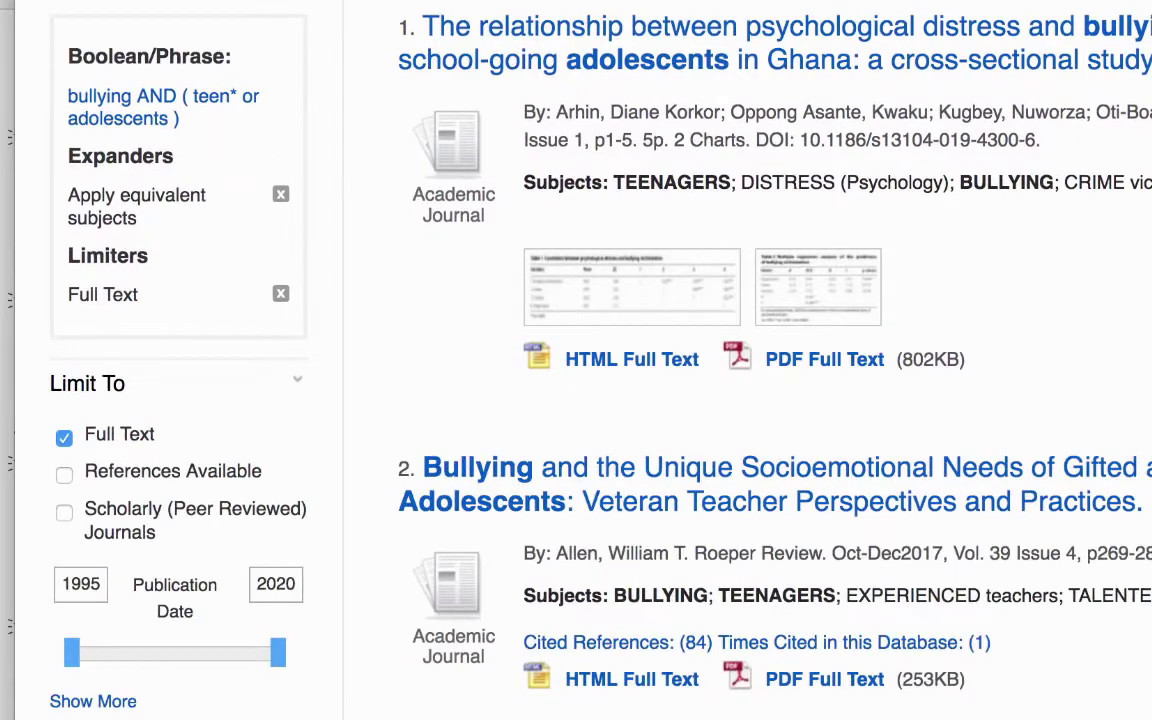
scroll(576, 360, "down", 4)
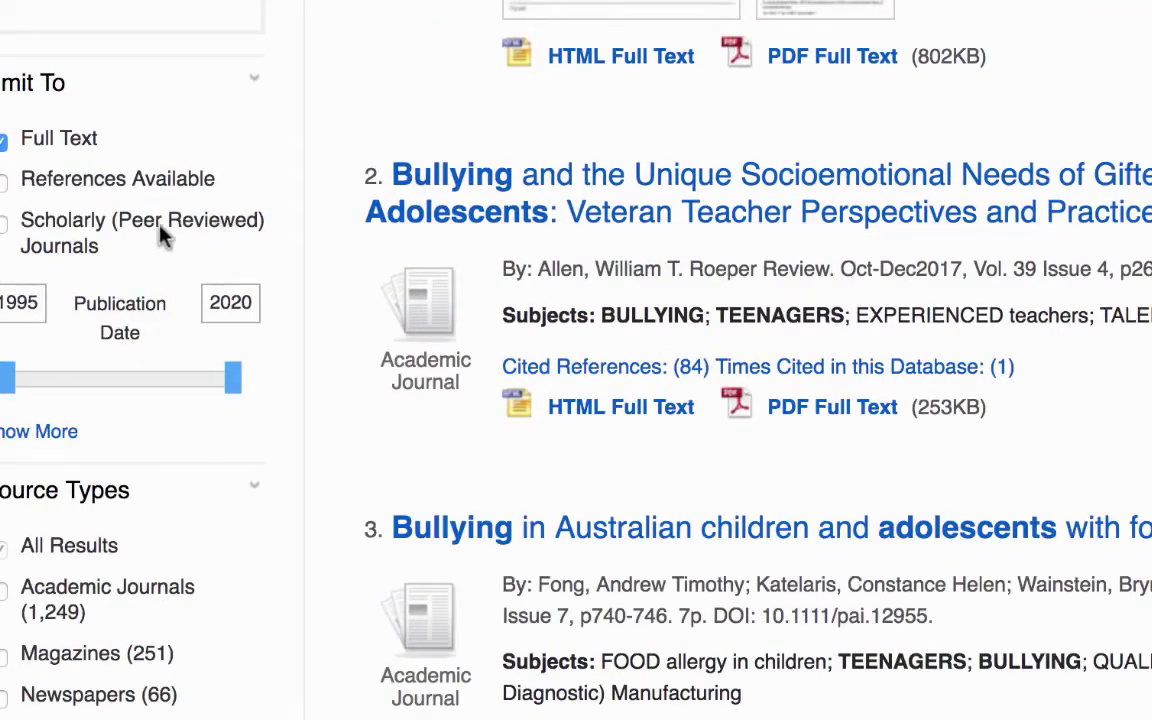
left_click(5, 223)
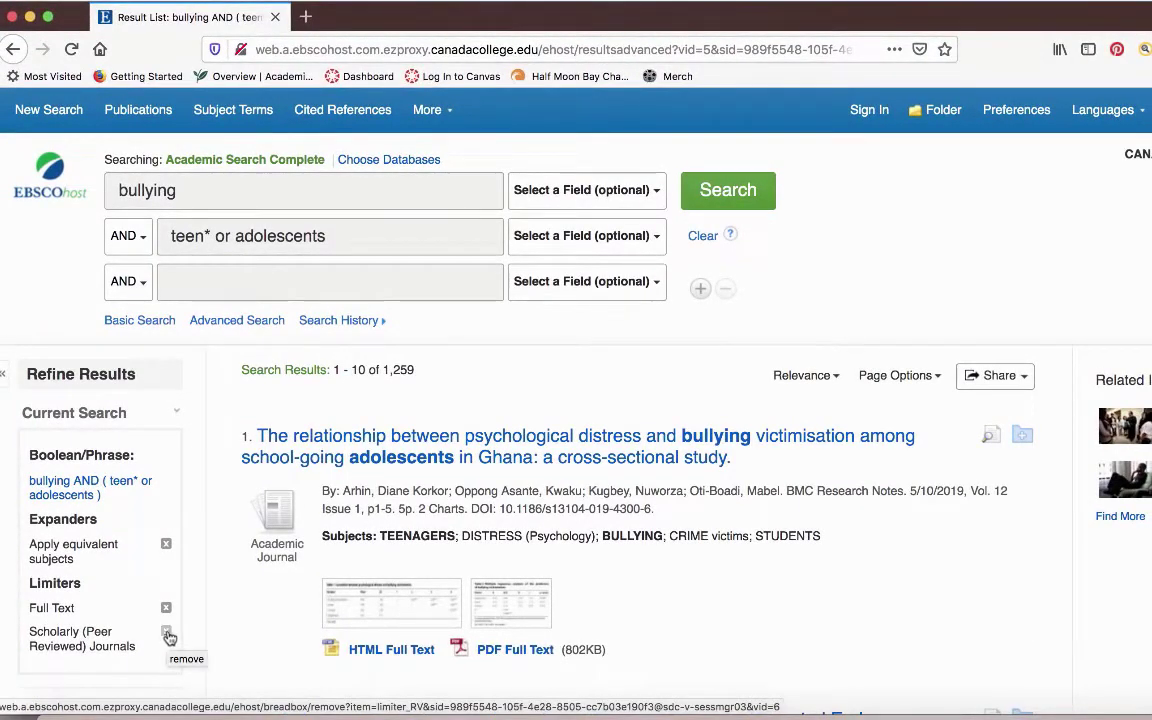
Drop the peer-reviewed limit and set the Publication Date range to 2010–2020.
left_click(166, 635)
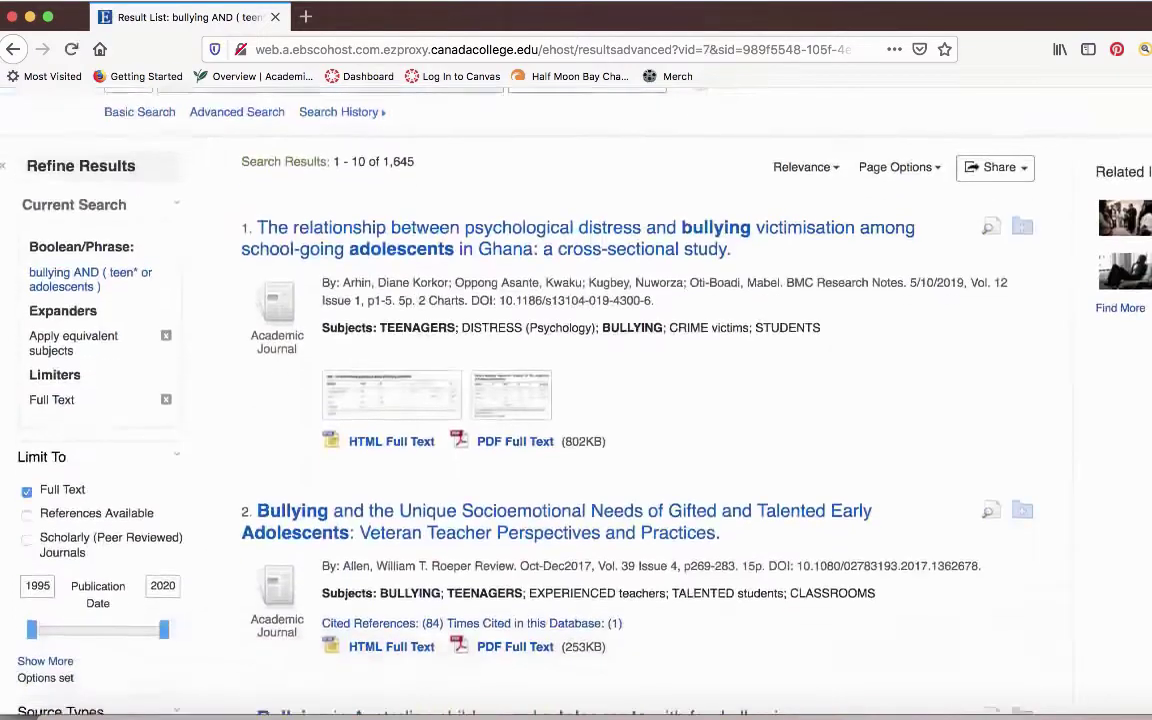
scroll(60, 500, "down", 4)
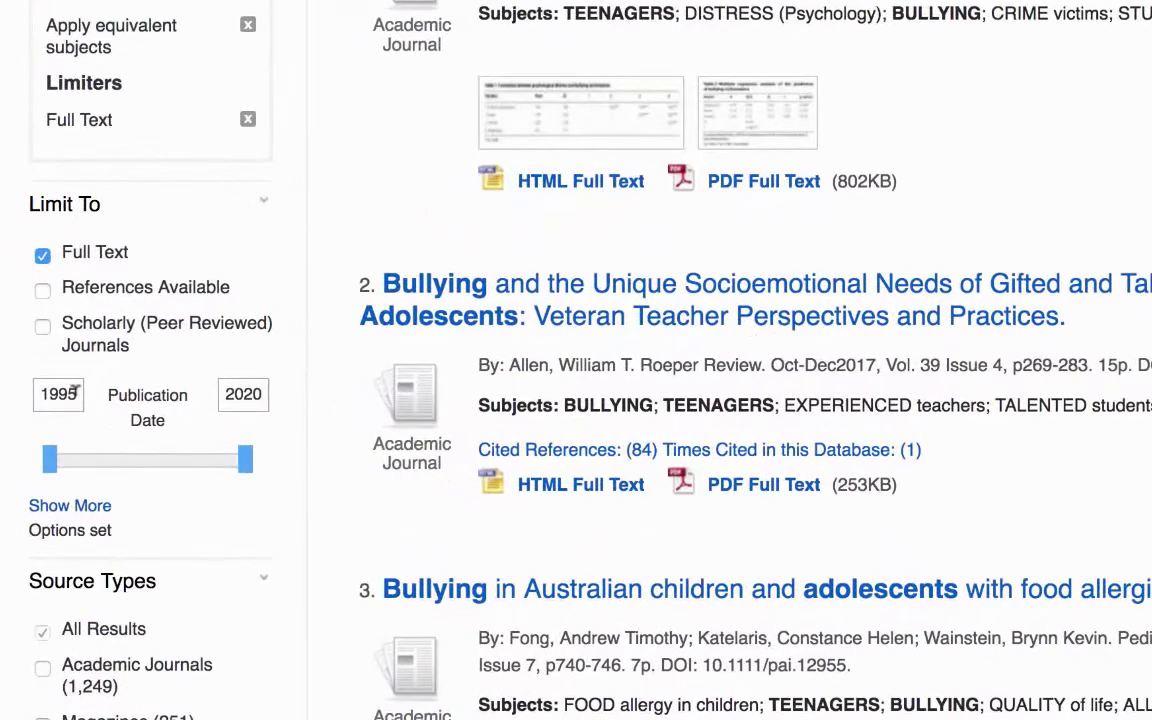
double_click(72, 388)
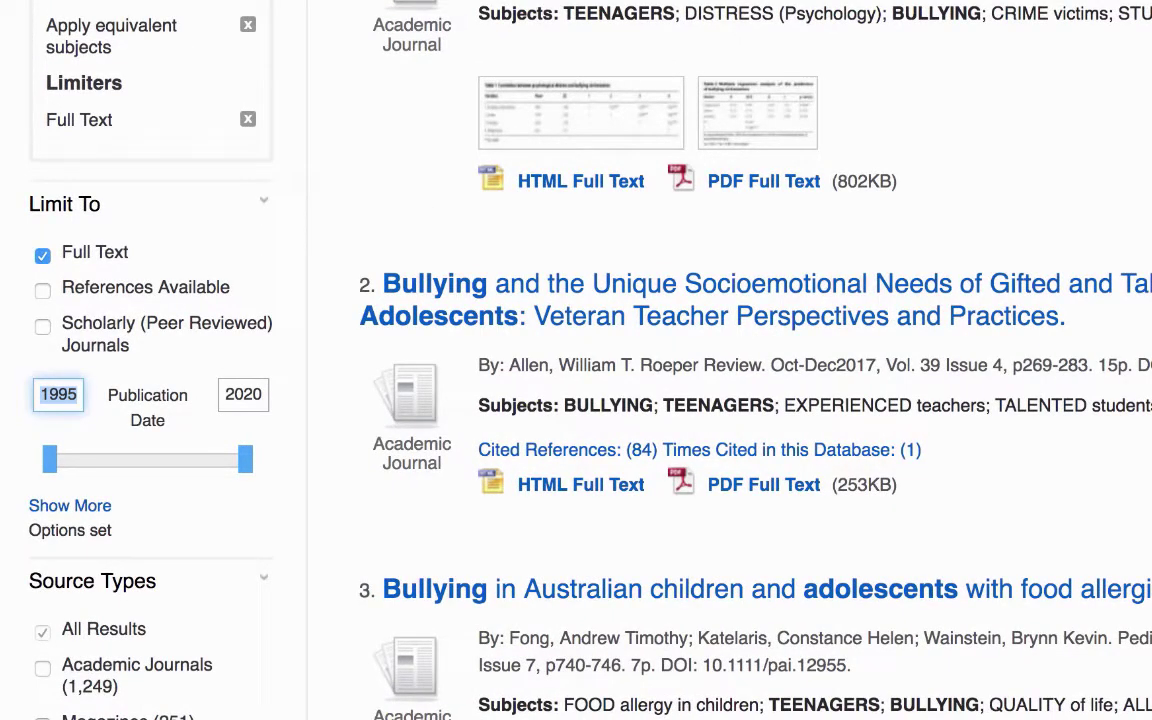
type("2010")
key("Return")
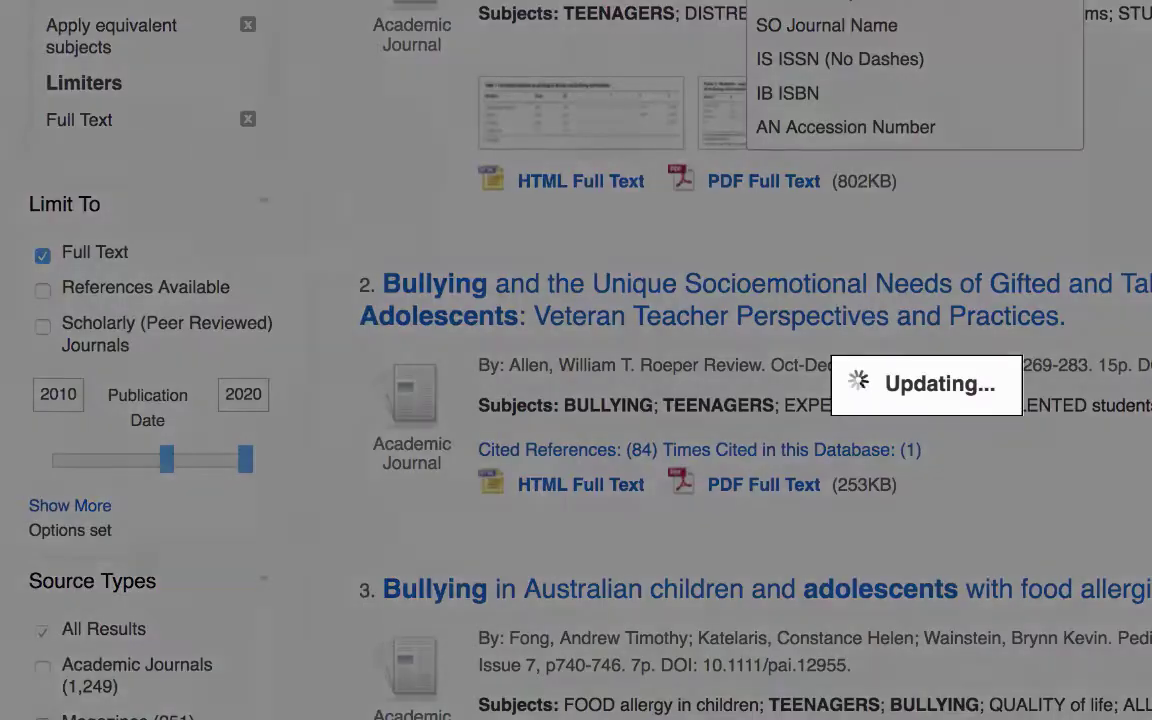
scroll(730, 400, "down", 4)
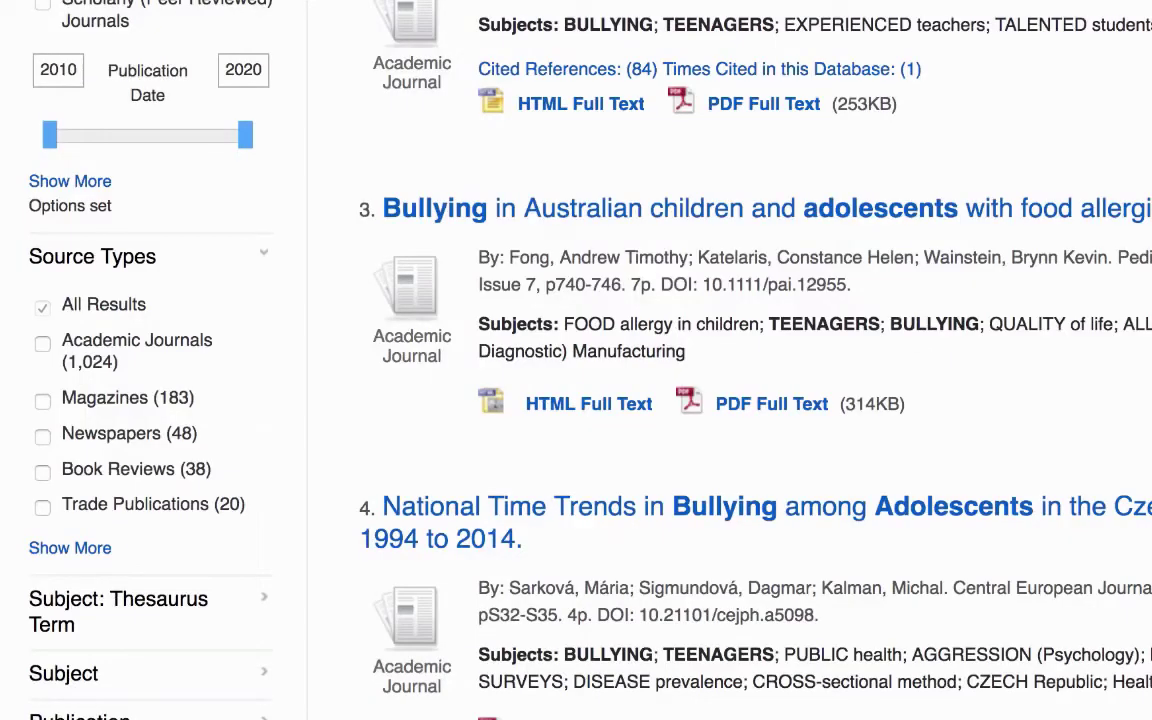
Tick Academic Journals as the source type, after cancelling a Magazines and Newspapers selection.
left_click(46, 547)
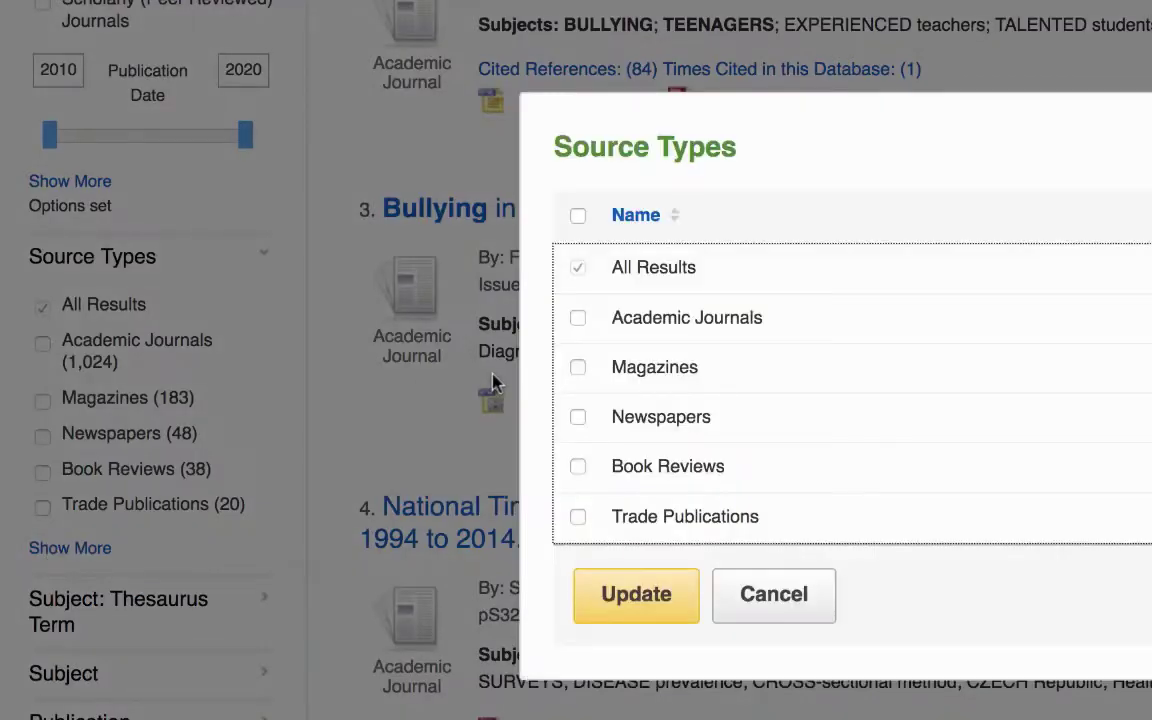
left_click(578, 367)
left_click(578, 418)
left_click(367, 497)
scroll(197, 240, "down", 2)
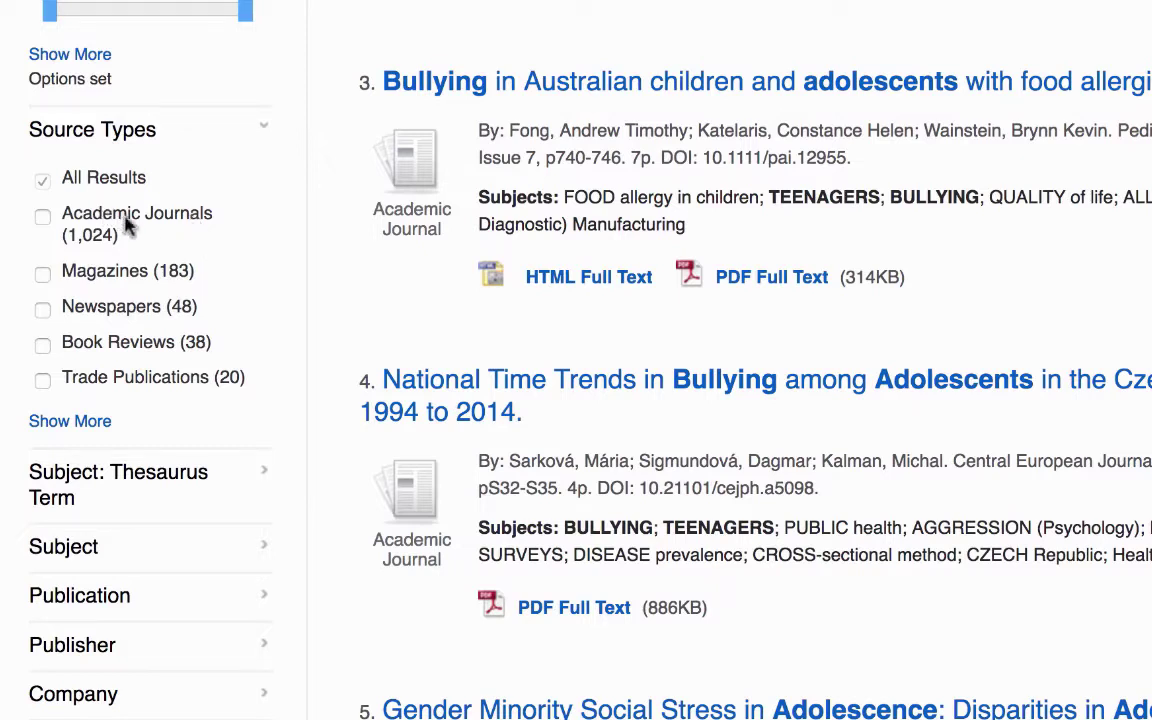
left_click(43, 218)
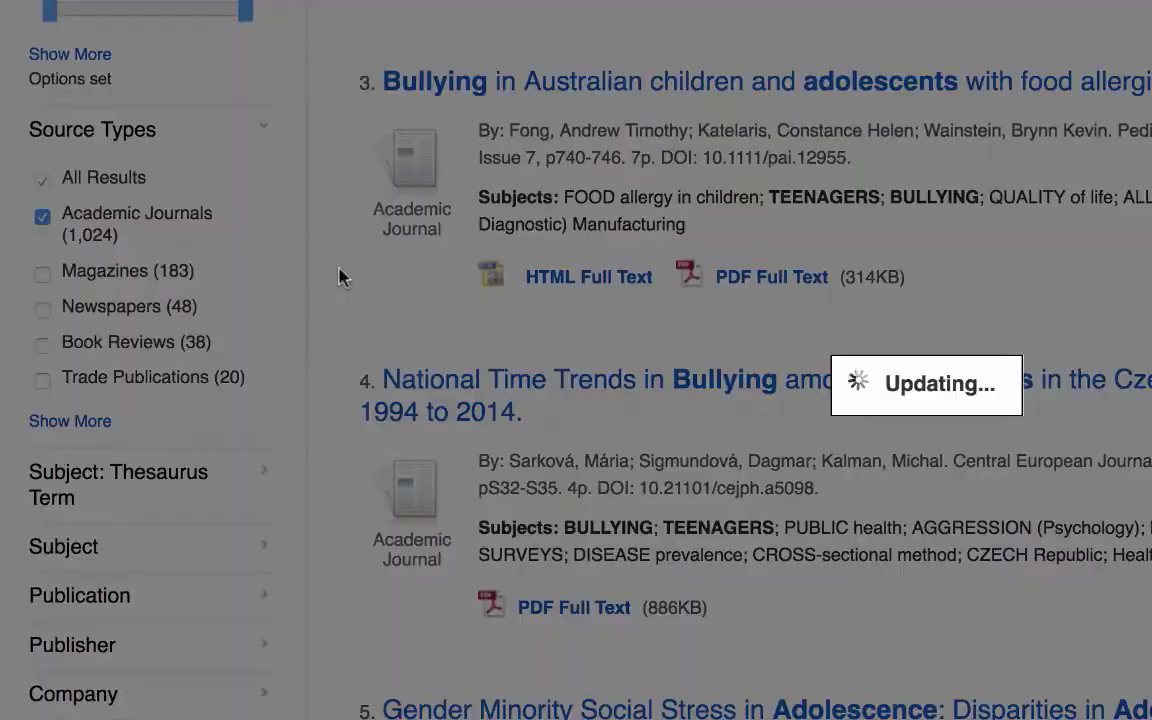
scroll(342, 280, "down", 10)
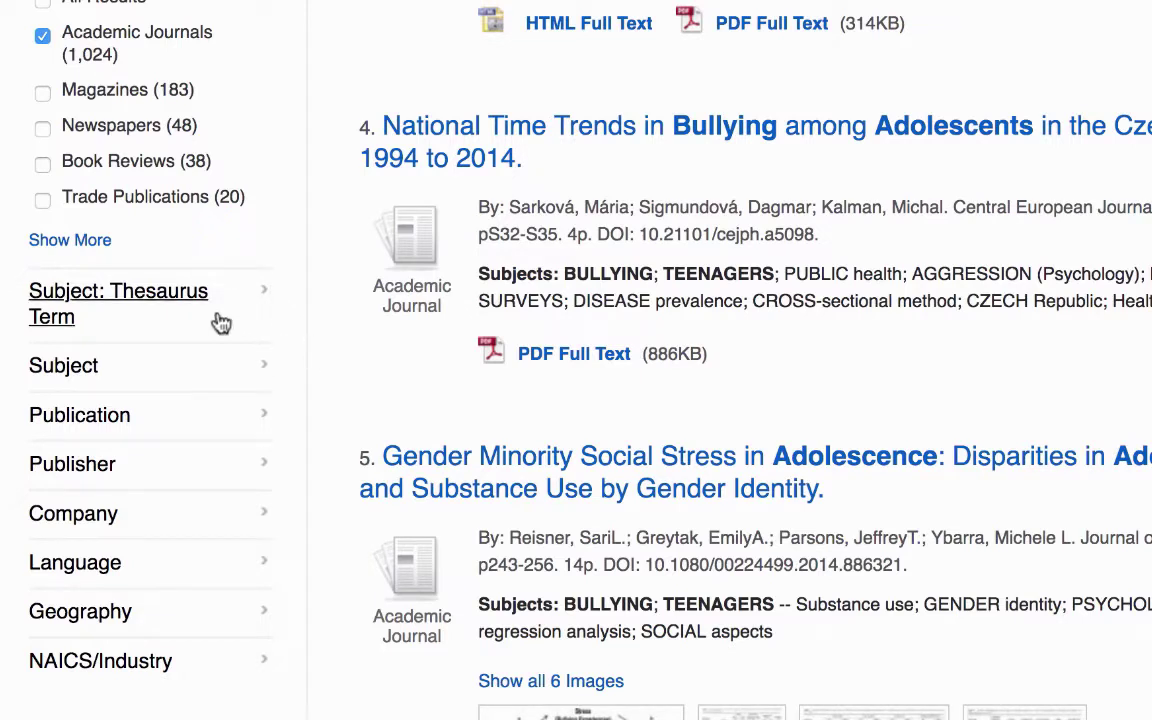
Filter by subjects mental health of teenagers, psychological aspects and mental health of youth.
left_click(165, 291)
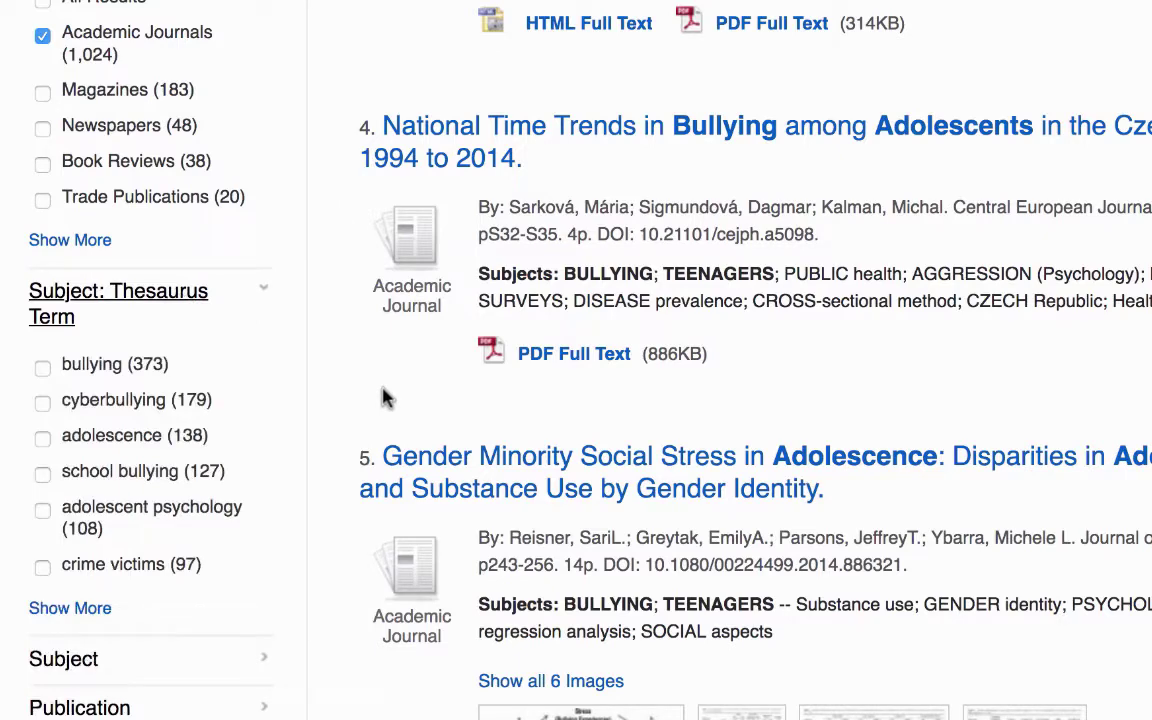
left_click(116, 662)
scroll(213, 653, "down", 1)
scroll(293, 625, "down", 5)
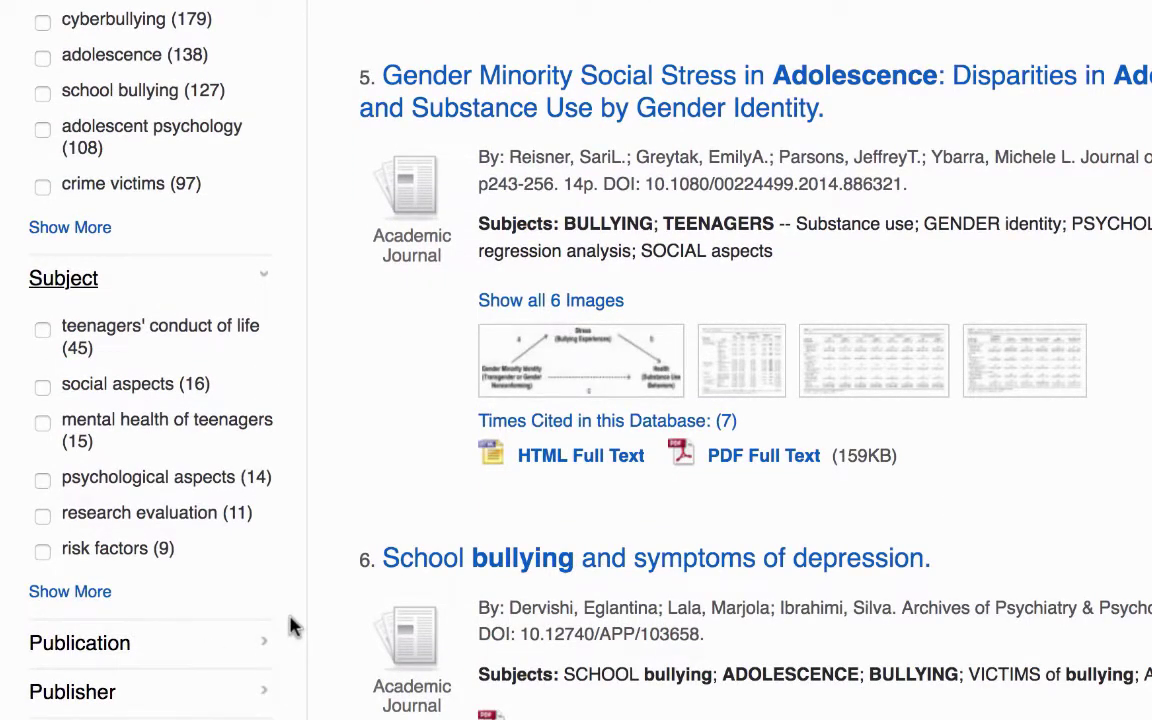
left_click(98, 593)
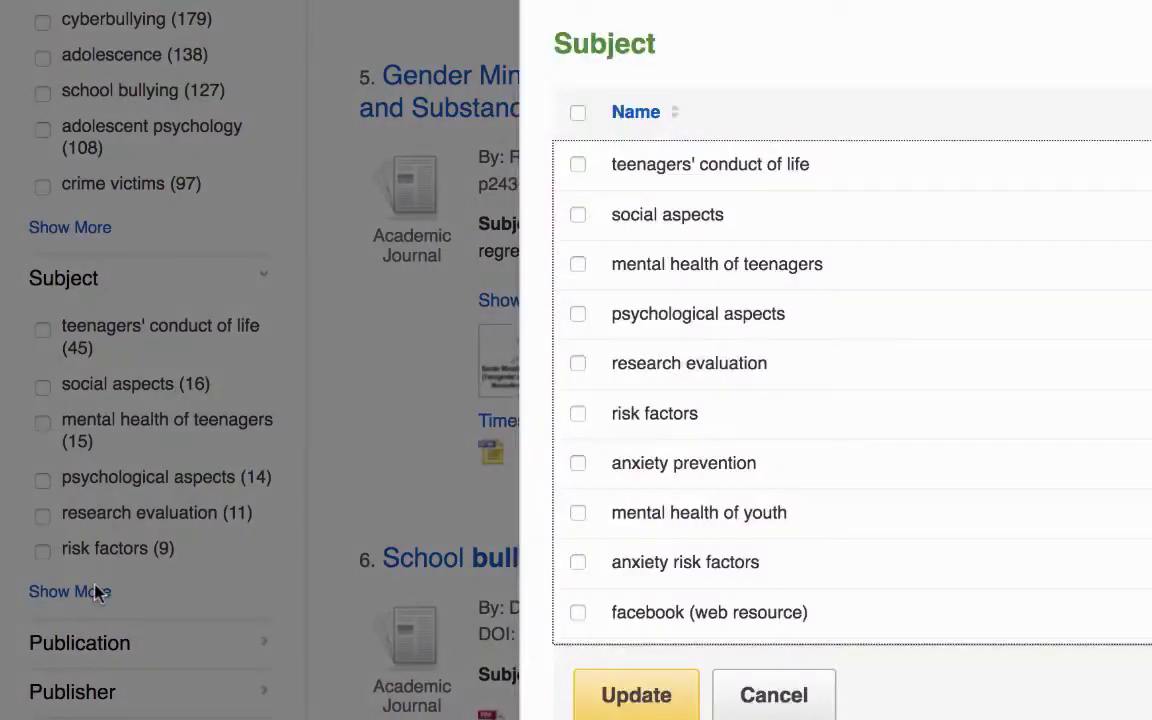
left_click(577, 265)
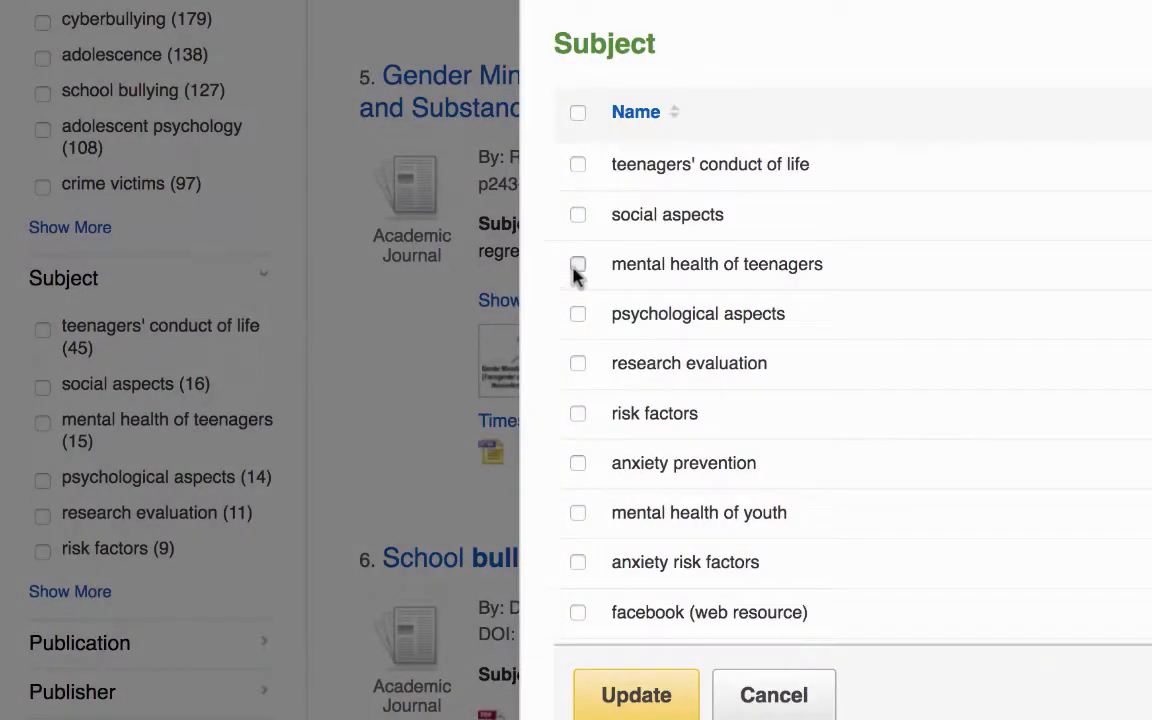
left_click(579, 316)
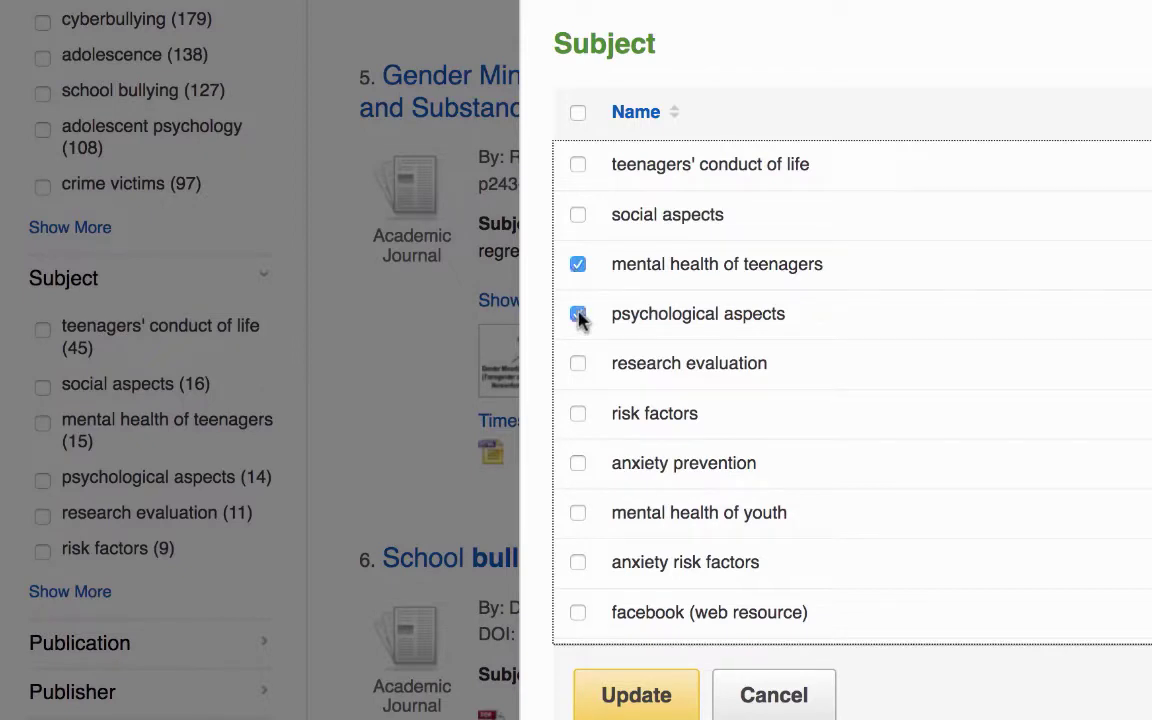
left_click(577, 514)
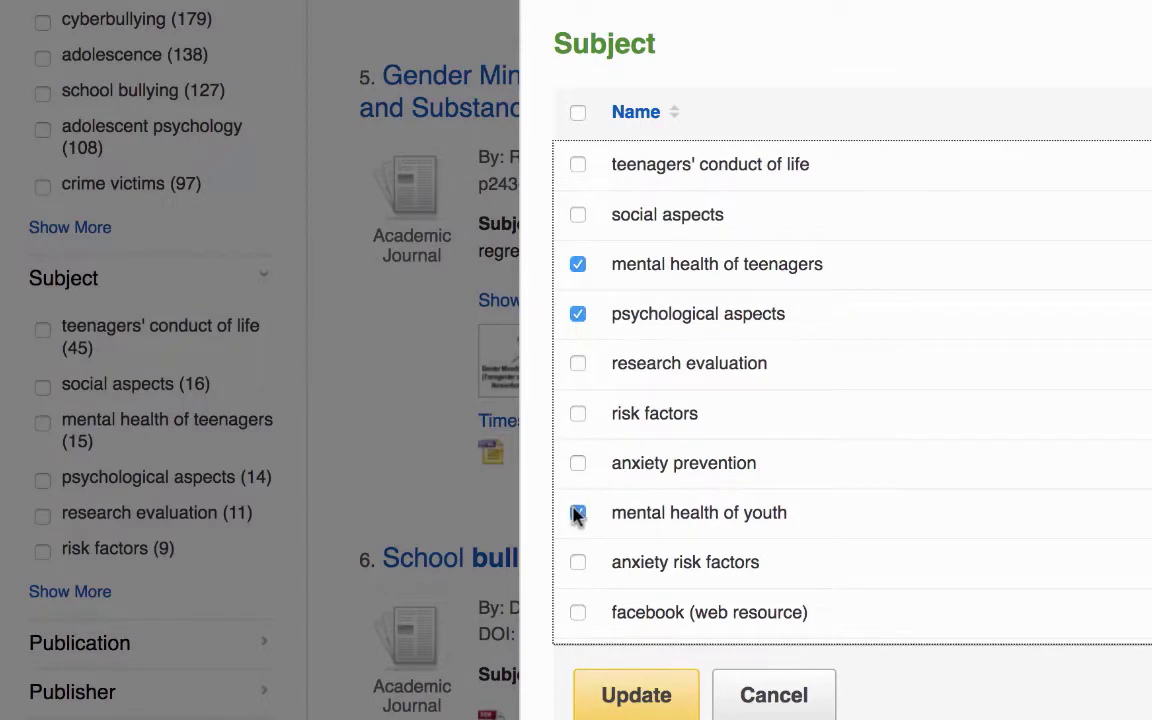
left_click(630, 694)
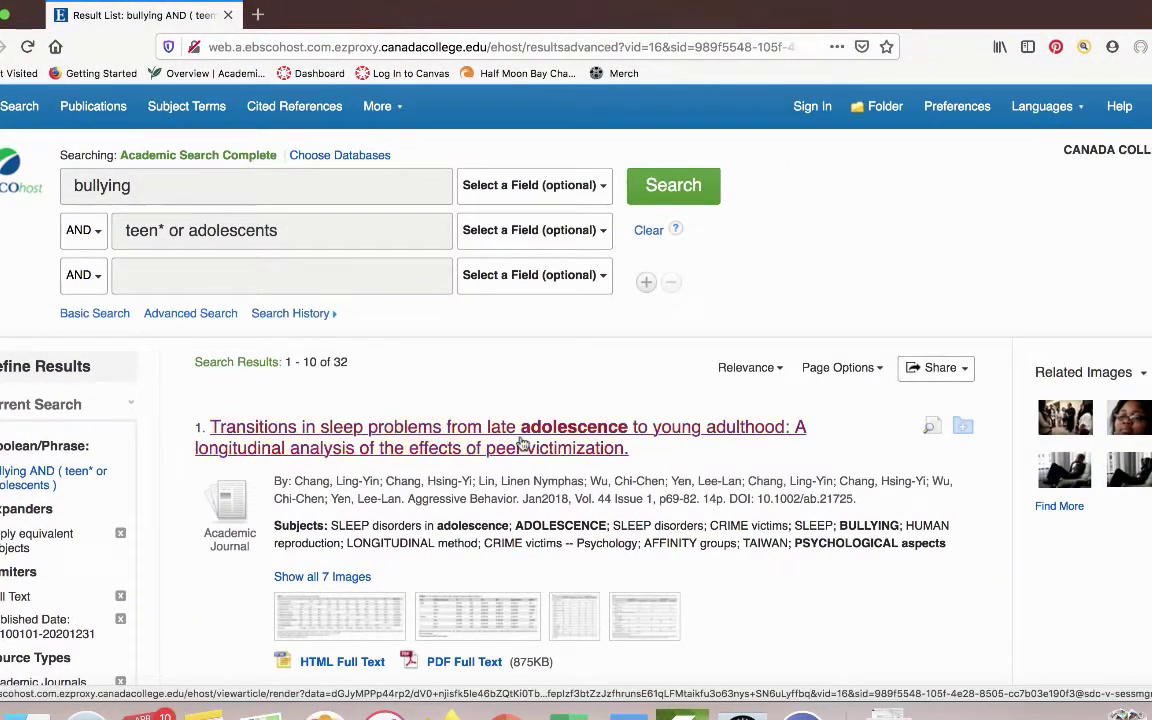
Open the first result's detailed record, try Google Drive, and start the E-mail form.
left_click(522, 444)
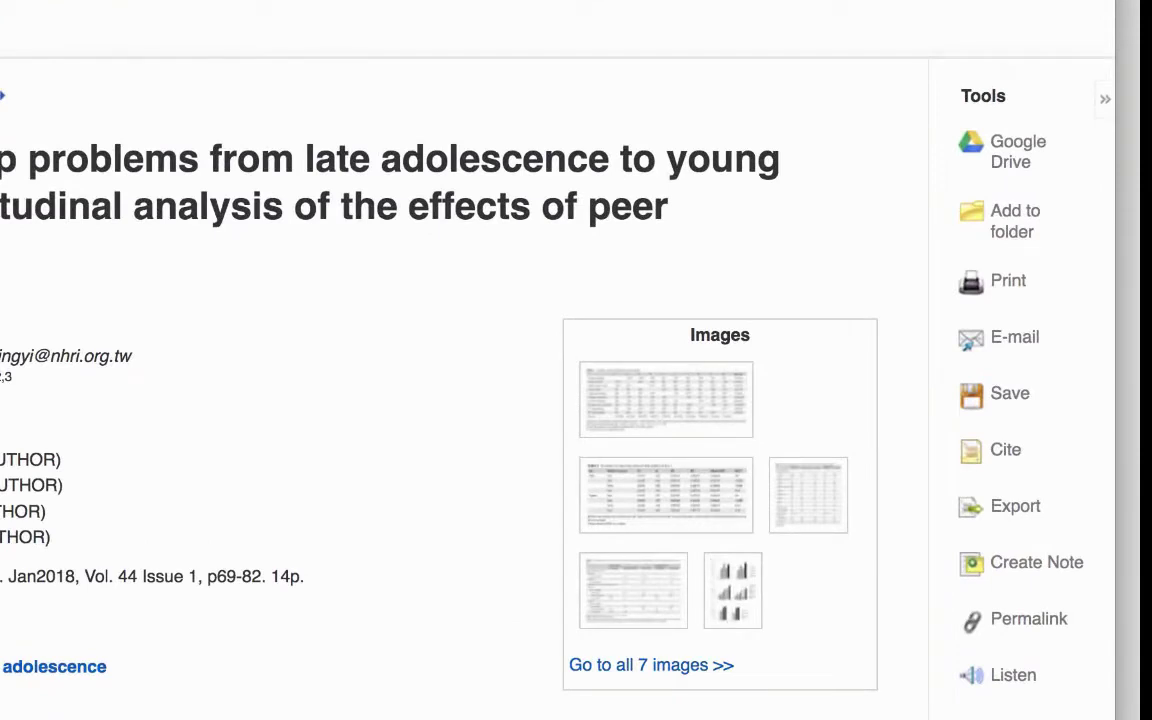
left_click(1018, 152)
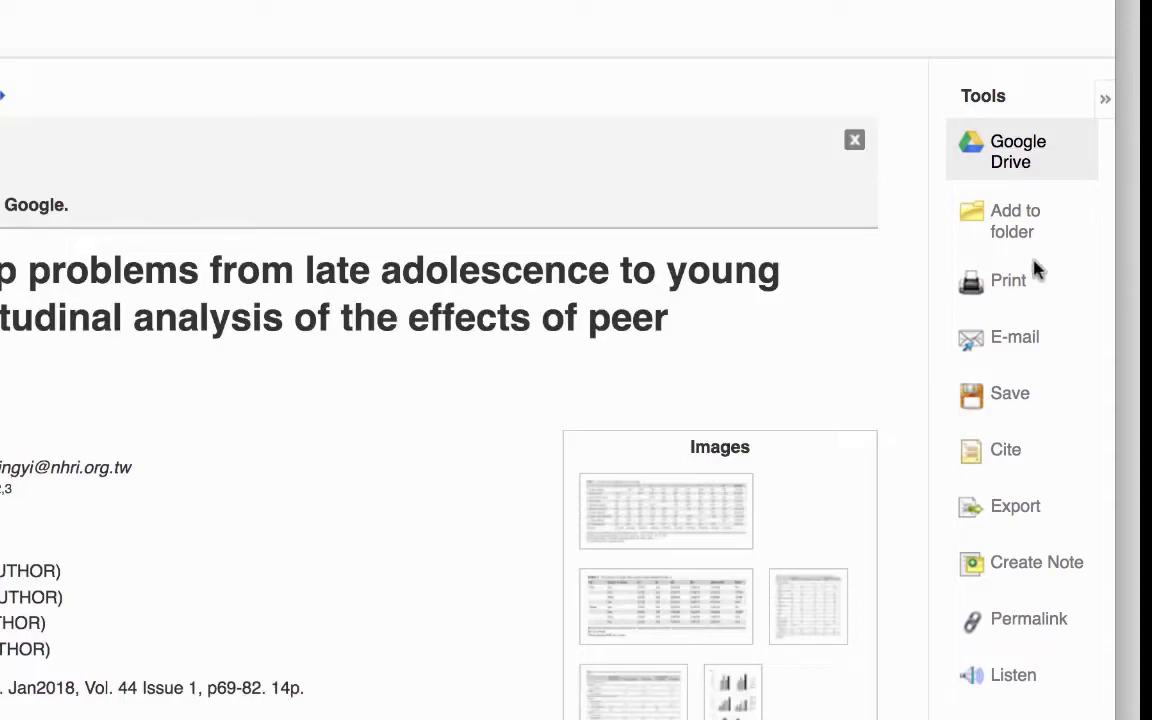
left_click(1012, 332)
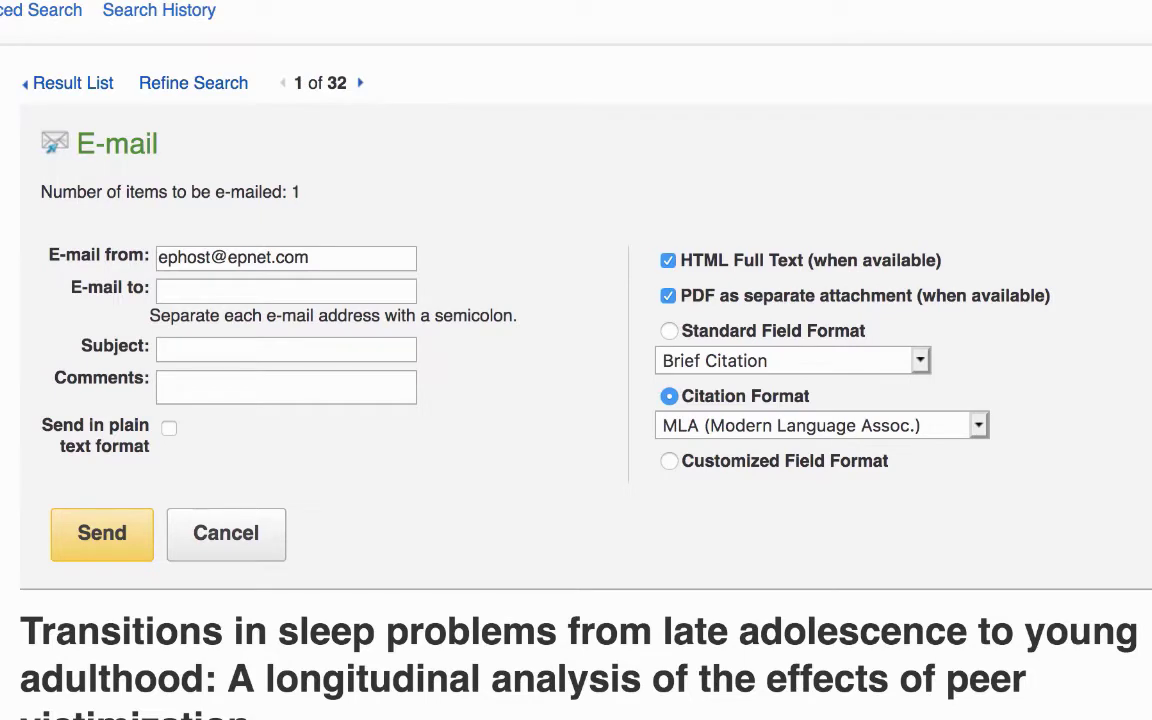
Keep MLA as the citation format and cancel the e-mail without sending.
left_click(955, 428)
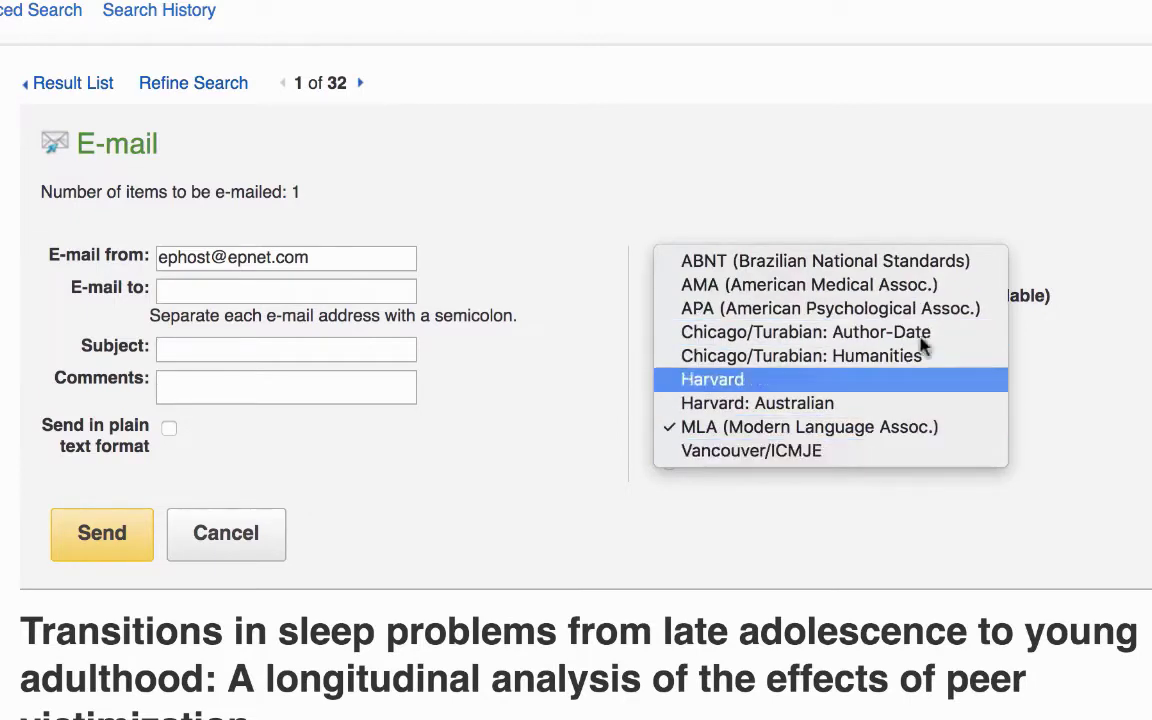
left_click(1114, 527)
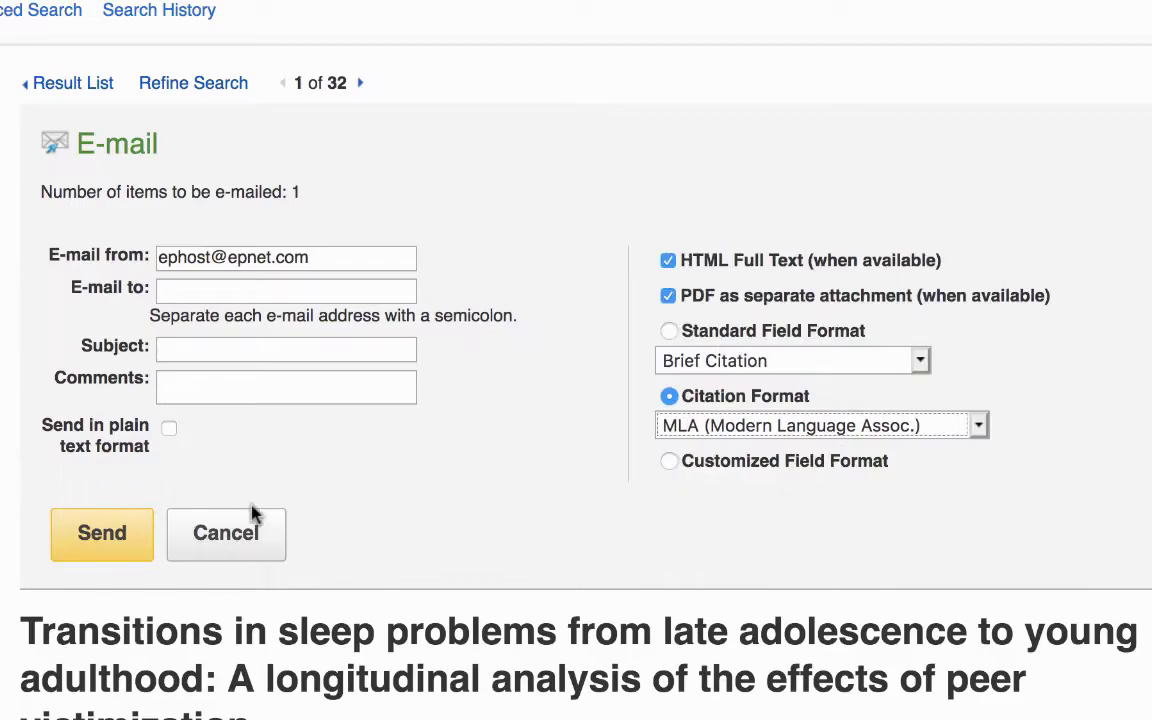
left_click(257, 534)
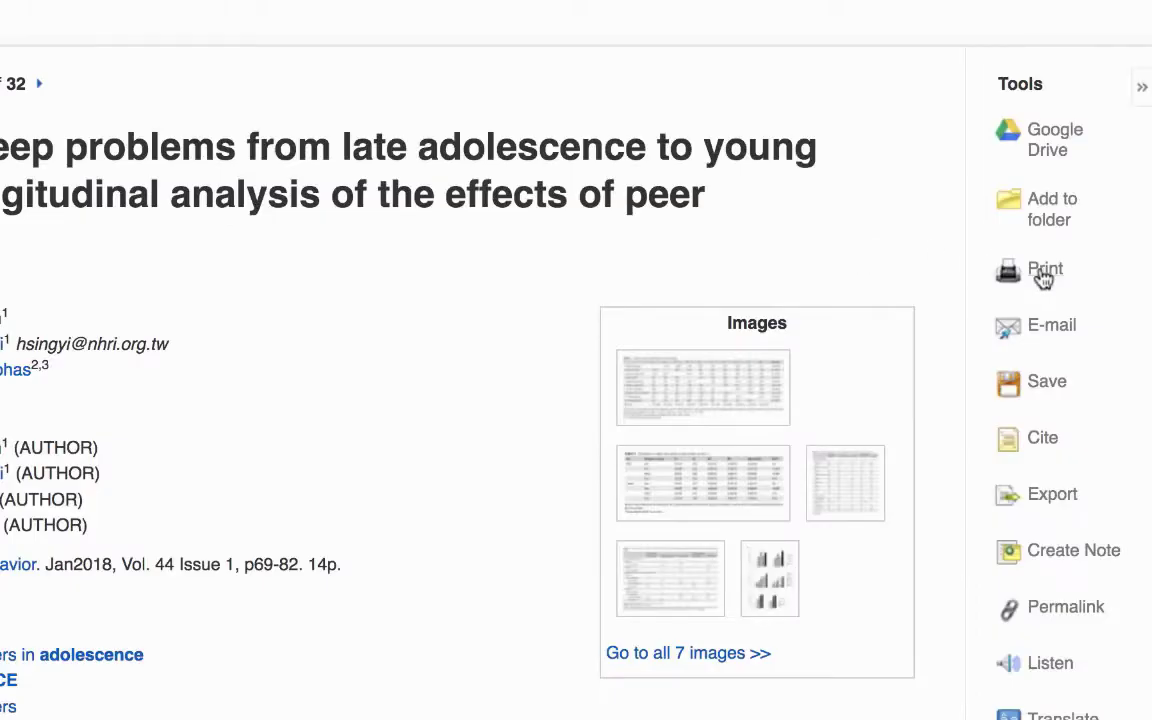
left_click(1056, 390)
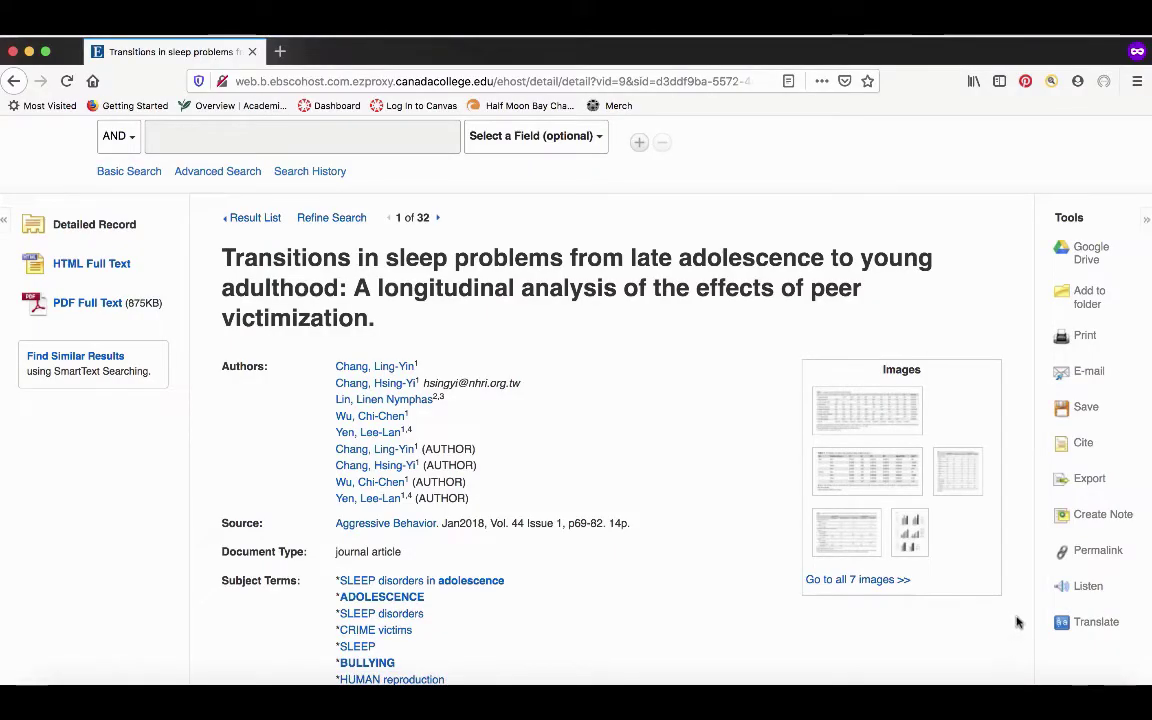
left_click(1080, 442)
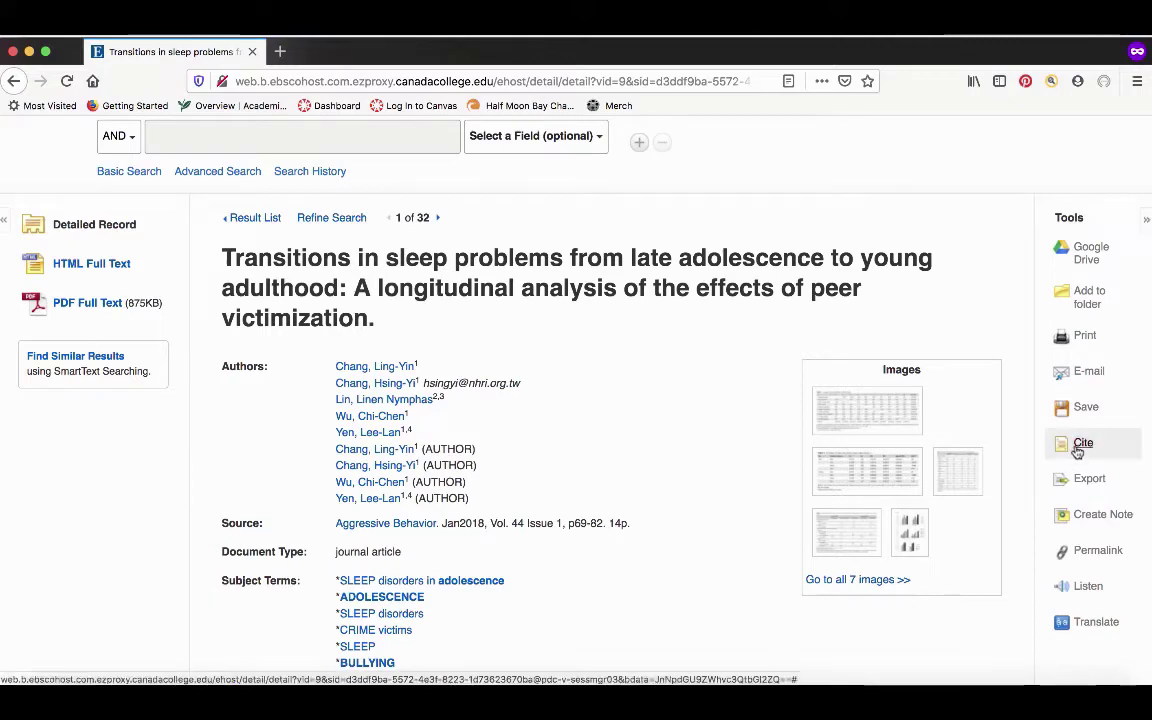
scroll(983, 413, "down", 3)
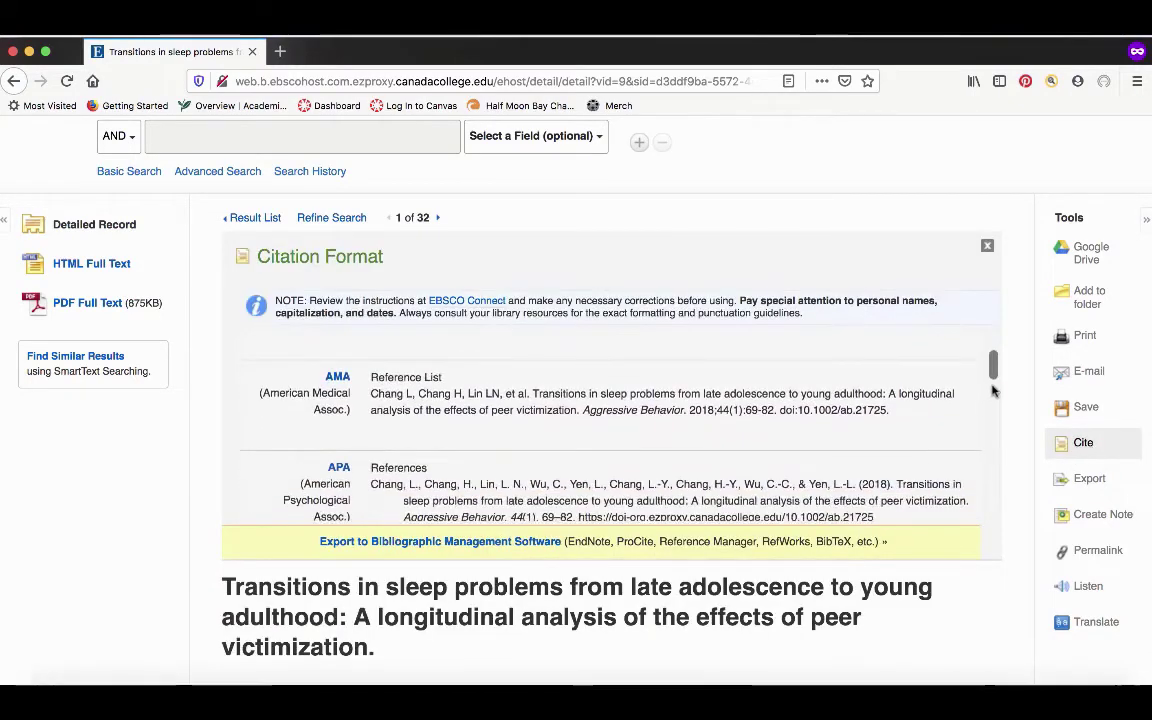
left_click_drag(991, 370, 991, 488)
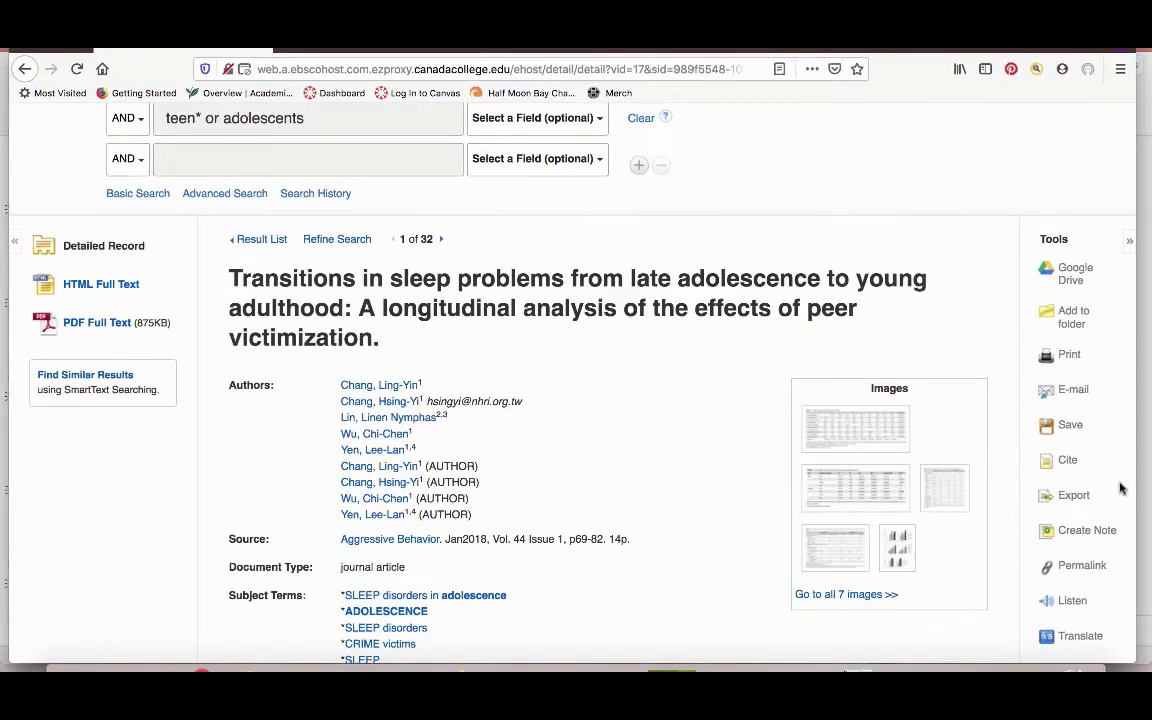
Translate the sleep-problems article into Spanish (Inglés/Español), then open its 16-page PDF Full Text.
left_click(1072, 600)
left_click(376, 187)
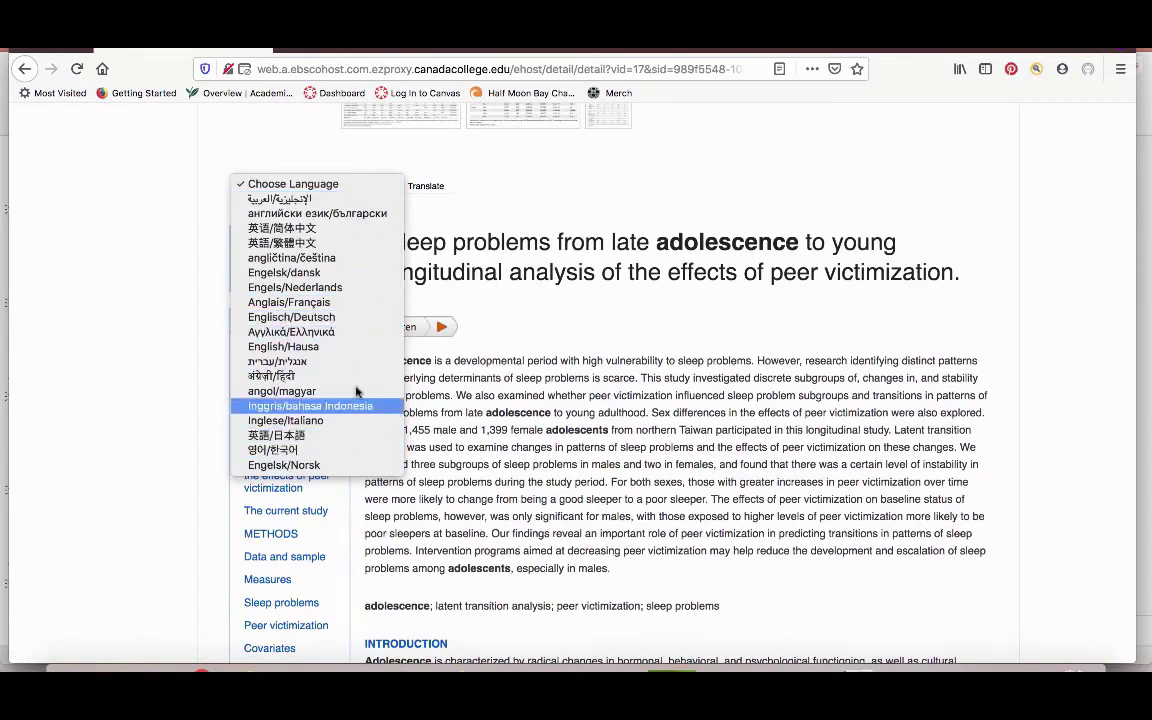
scroll(350, 460, "down", 2)
left_click(350, 462)
left_click(426, 186)
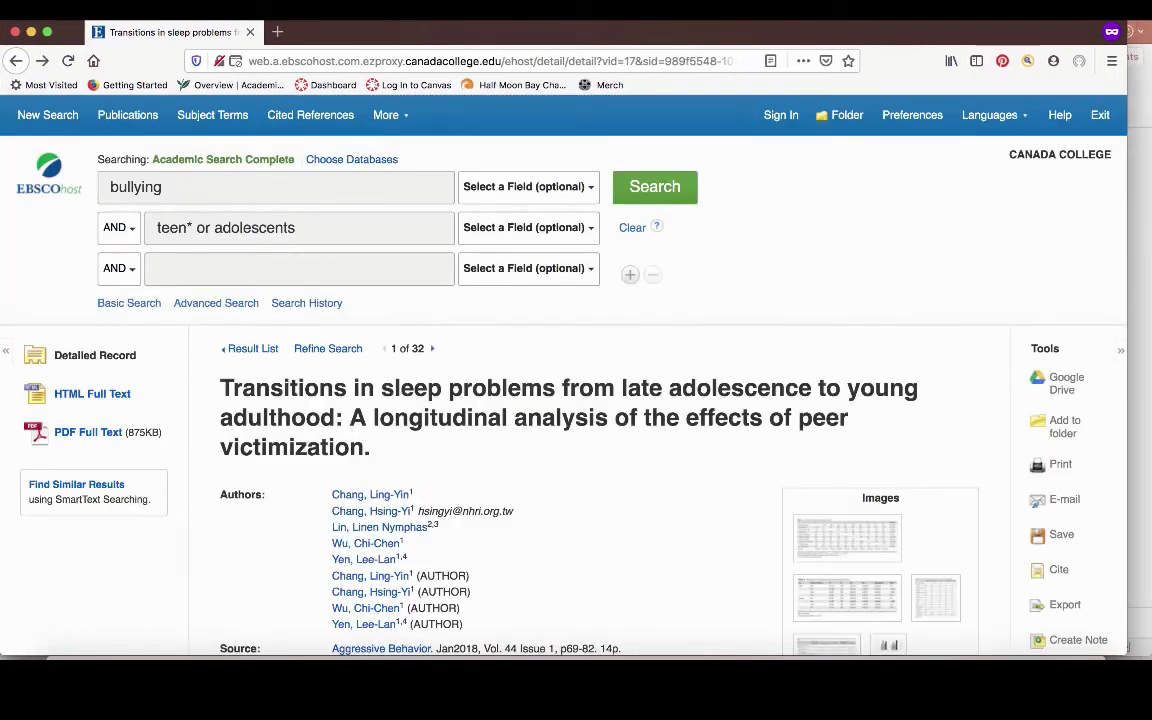
left_click(105, 394)
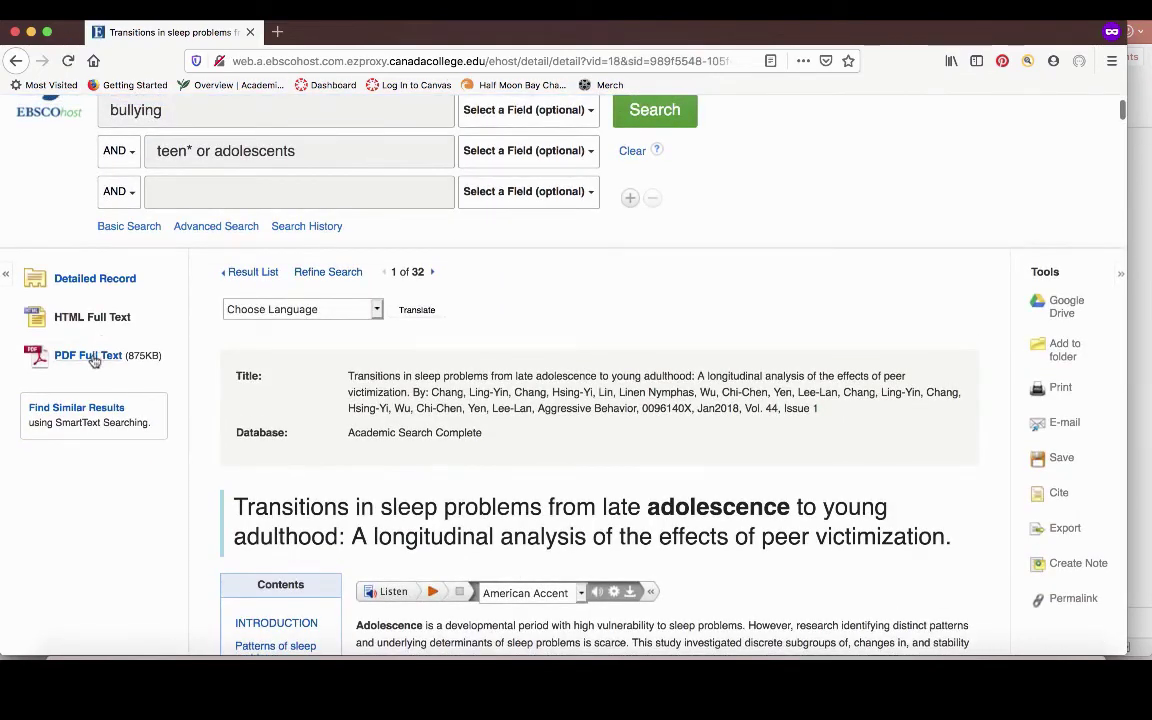
left_click(93, 358)
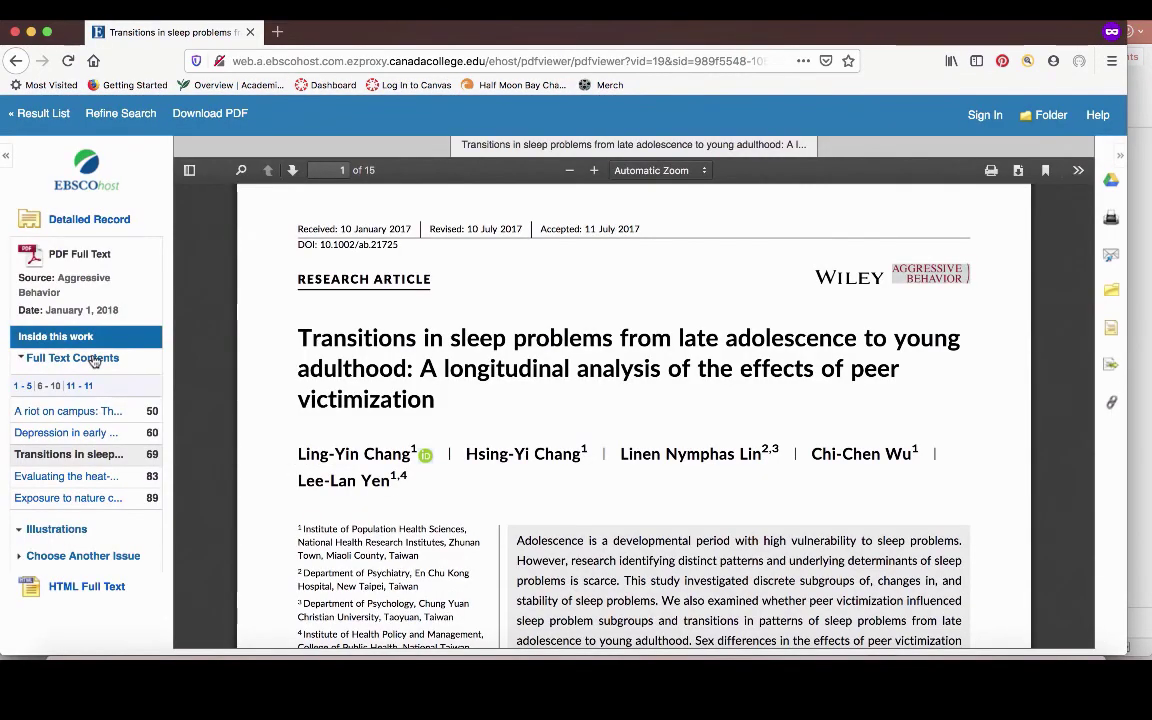